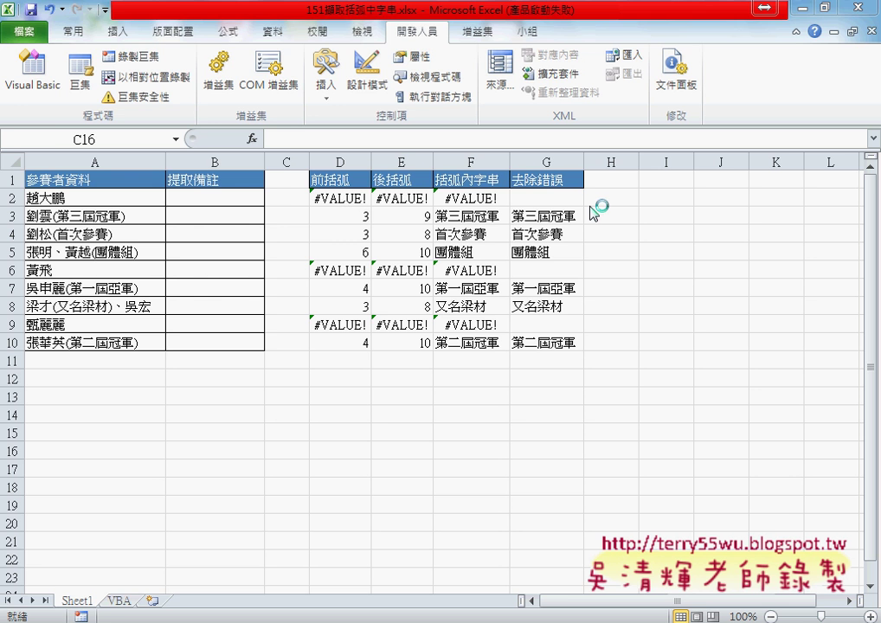
Inspect D2's FIND formula and helper columns D and G, then select the empty range B2:B10.
click(338, 197)
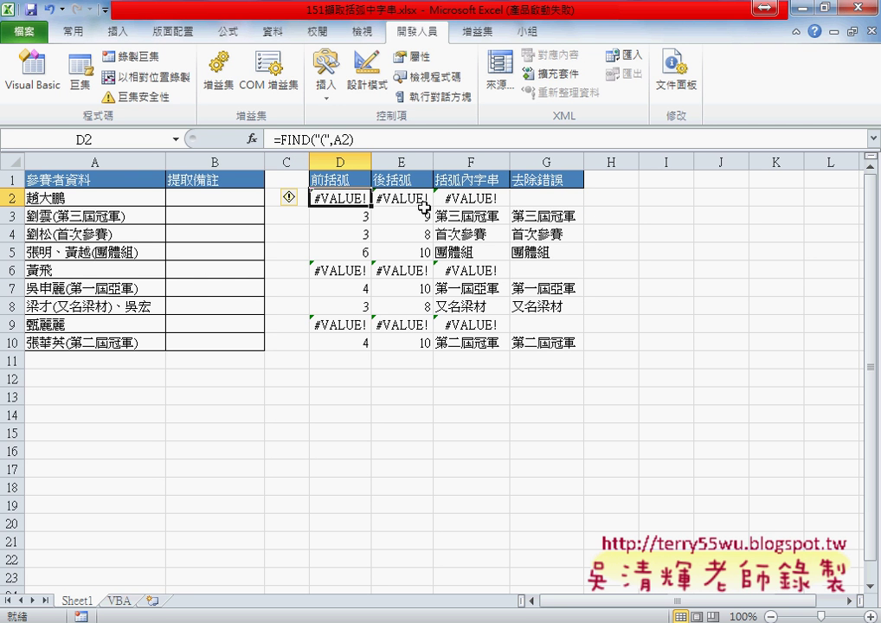
click(217, 199)
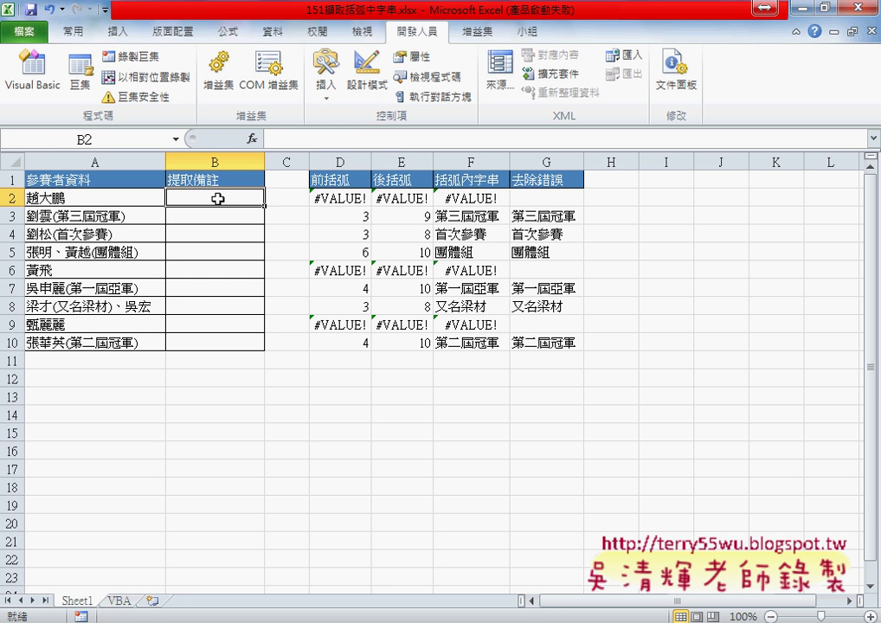
click(343, 161)
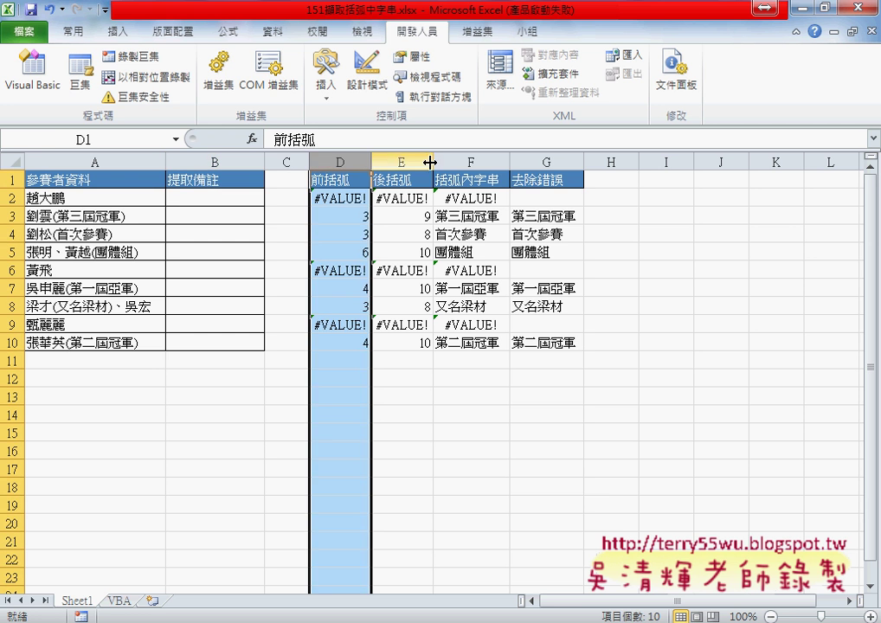
click(548, 161)
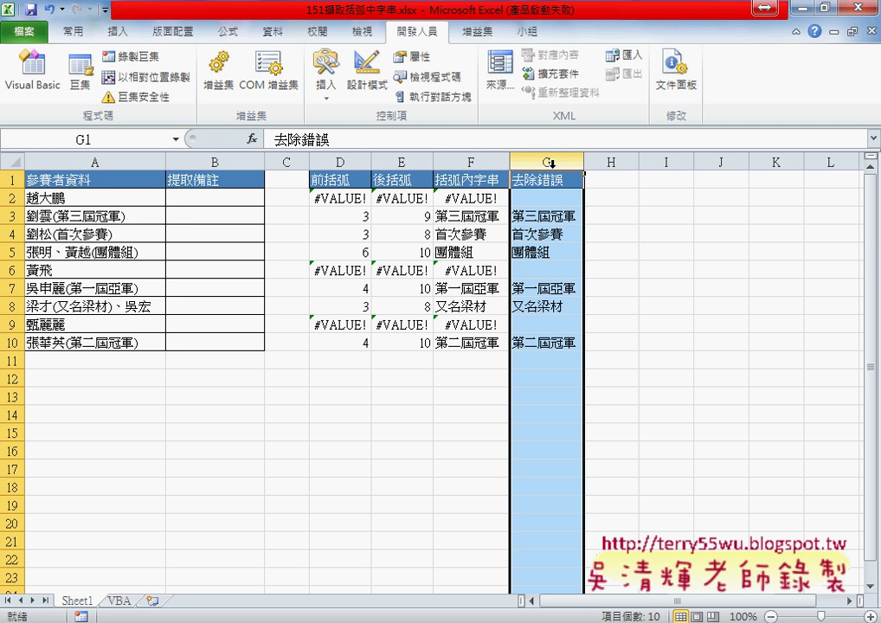
drag(217, 199, 217, 338)
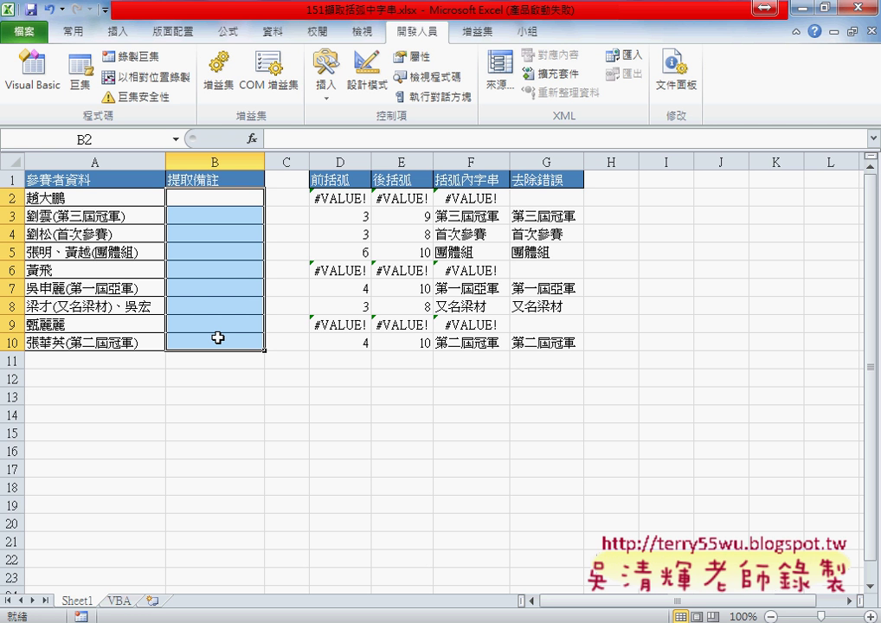
Copy the expression FIND("(",A2) from D2's formula without changing D2.
click(322, 198)
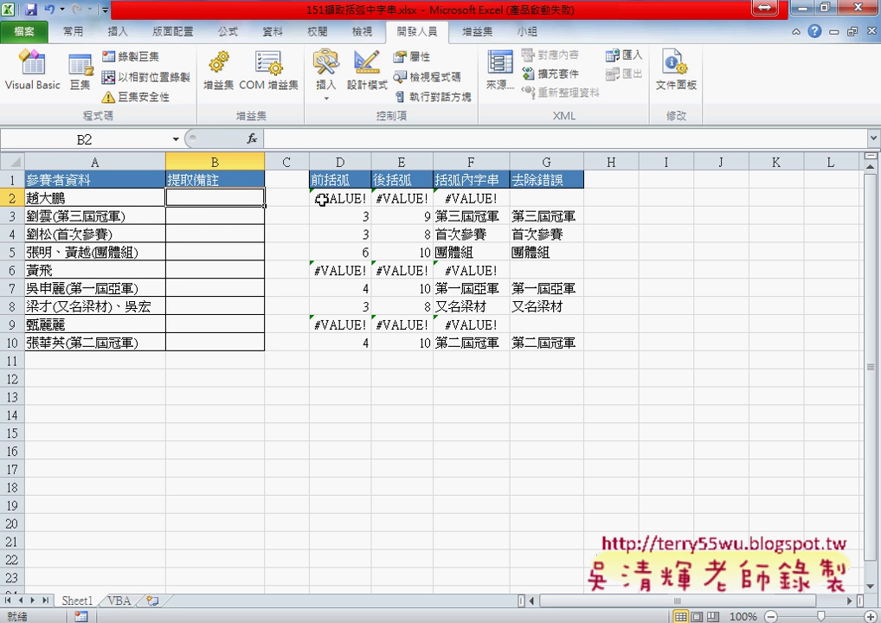
drag(281, 138, 354, 139)
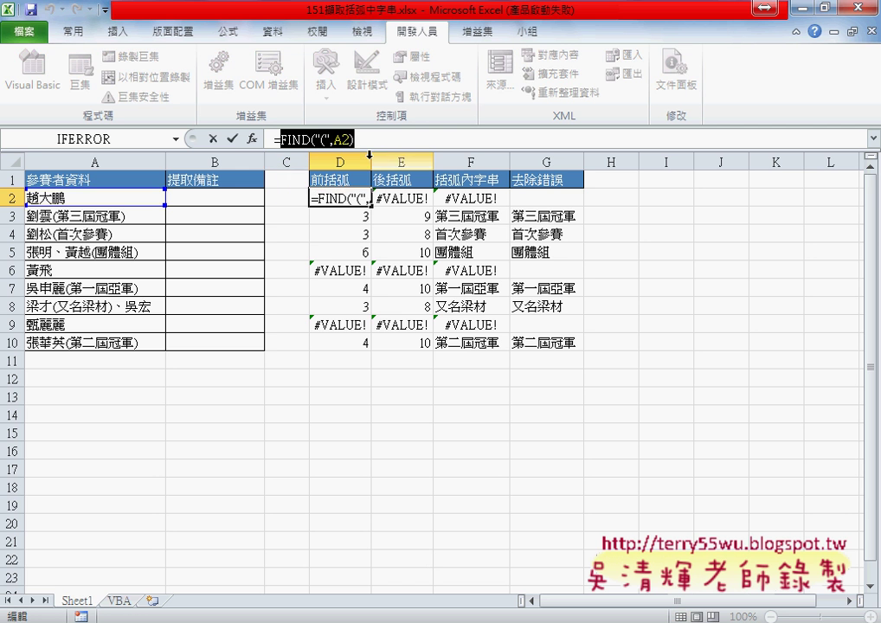
right_click(294, 139)
click(347, 167)
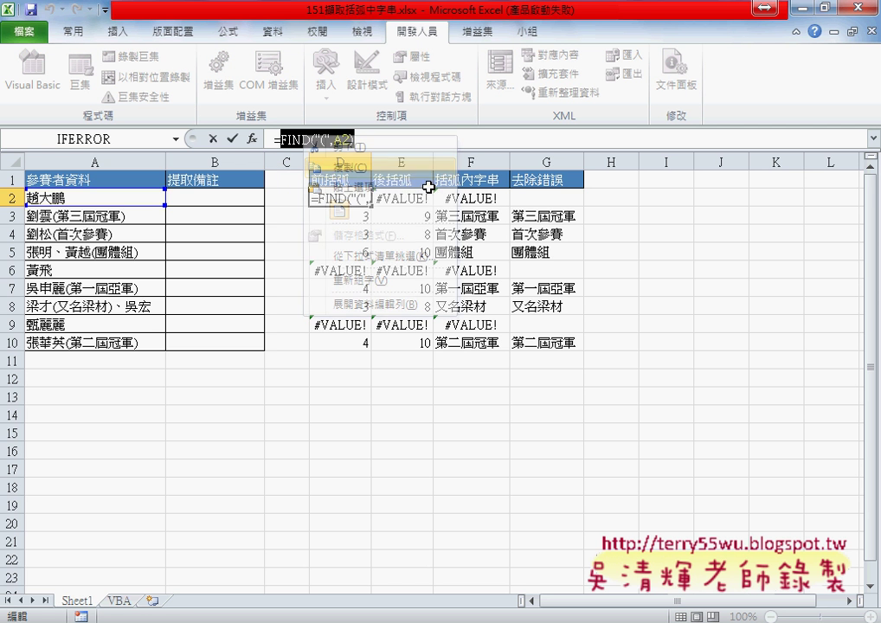
click(213, 138)
Start a MID formula in B2, picked from the 文字 (Text) function category.
click(235, 197)
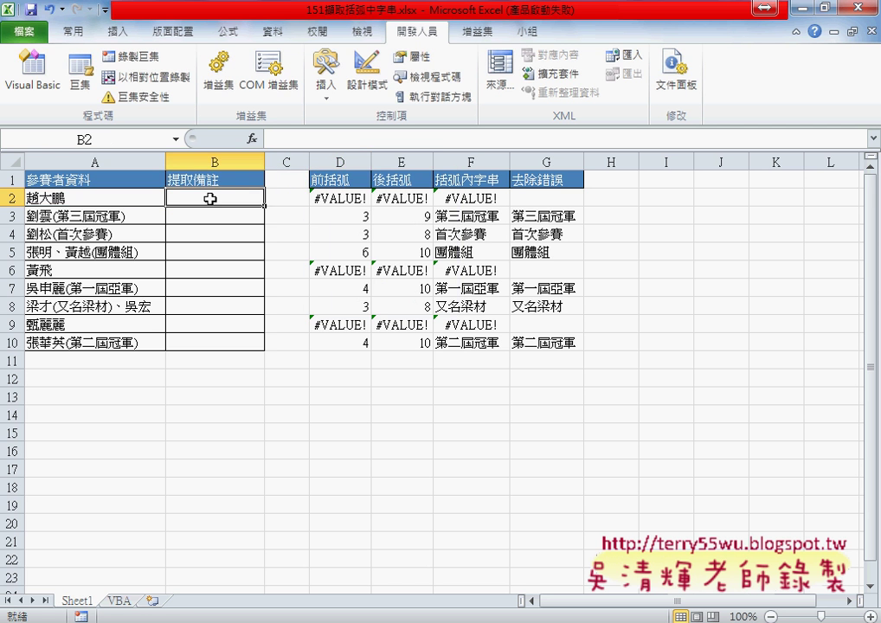
click(251, 138)
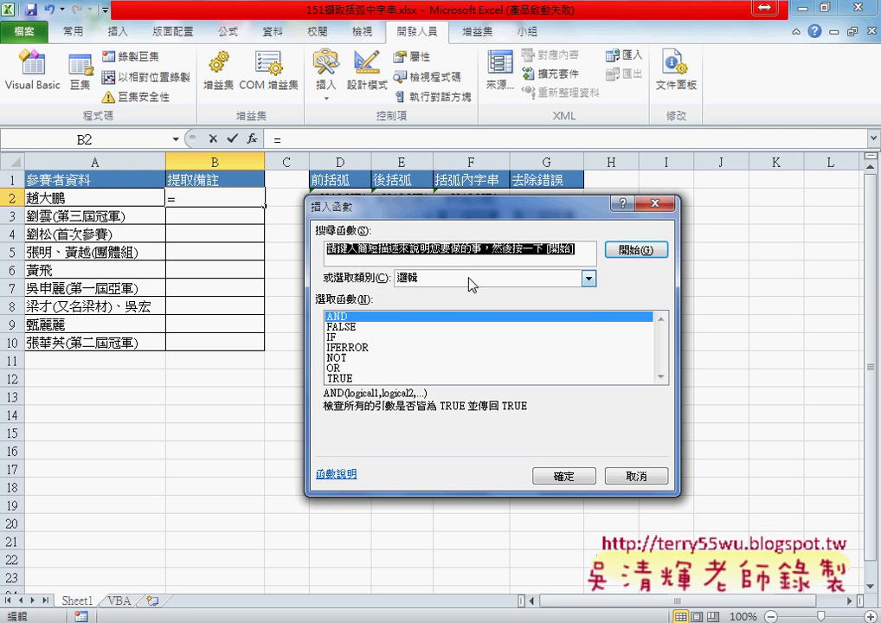
click(470, 279)
click(502, 375)
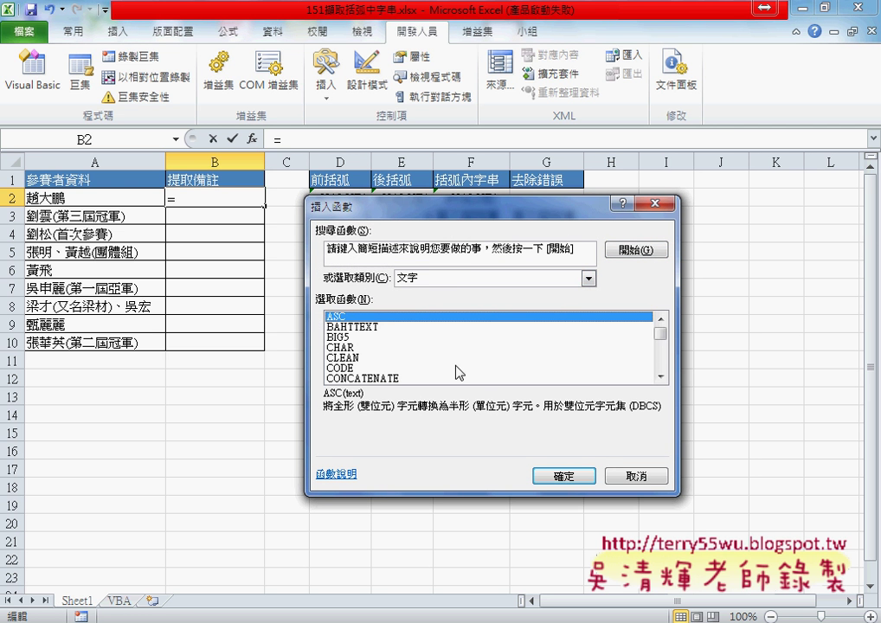
click(662, 352)
drag(663, 346, 662, 357)
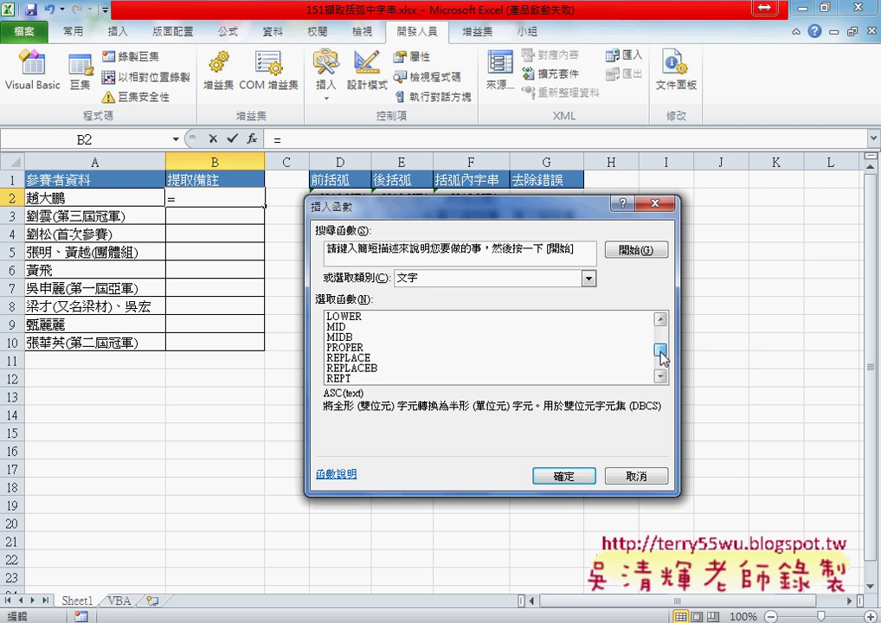
double_click(346, 326)
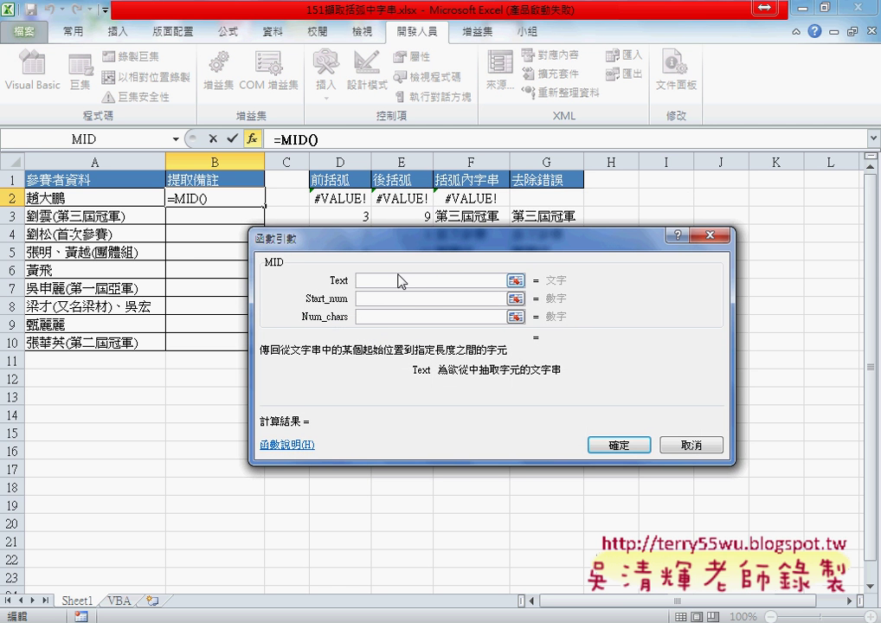
Set MID's Text to A2 and Start_num to FIND("(",A2)+1.
click(96, 198)
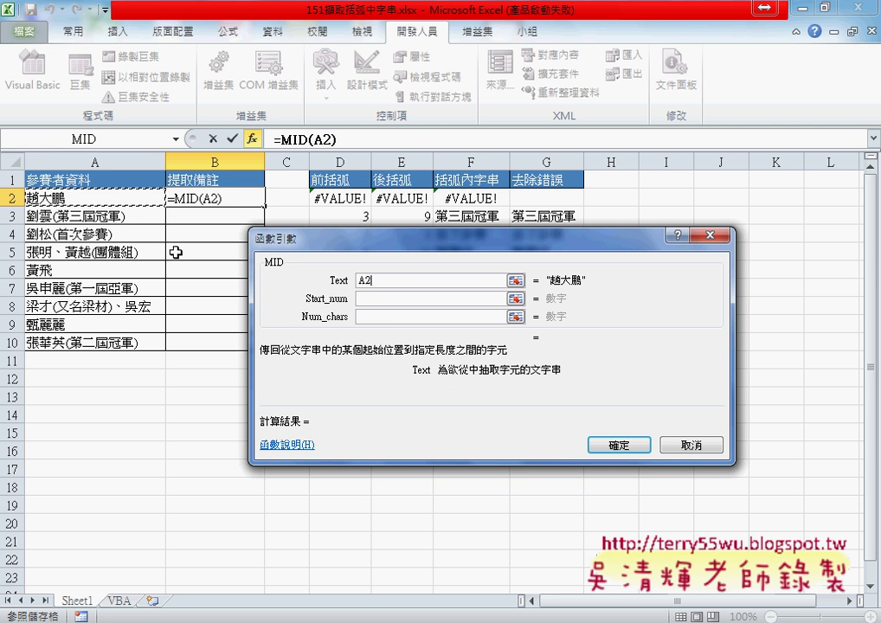
click(391, 298)
right_click(391, 301)
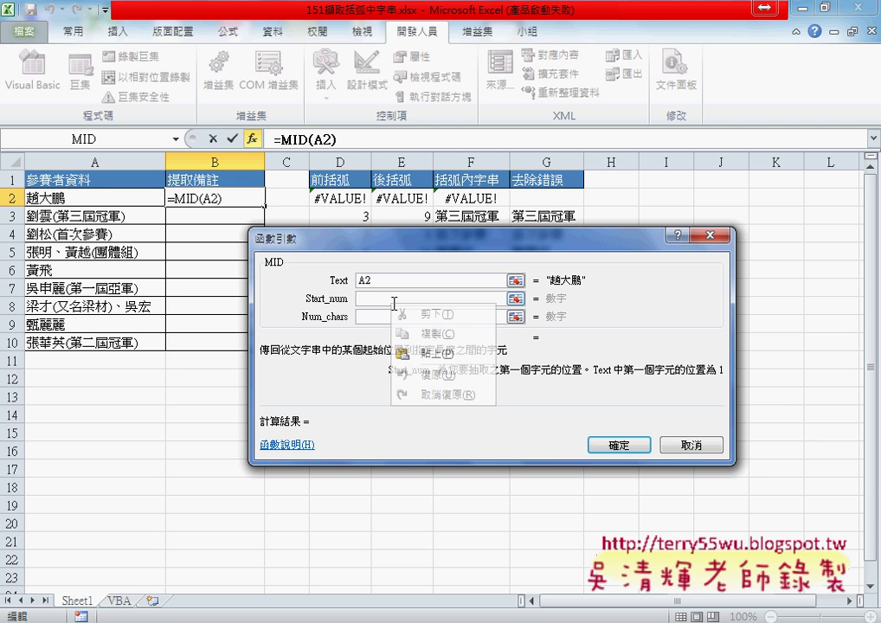
click(432, 355)
text(+1)
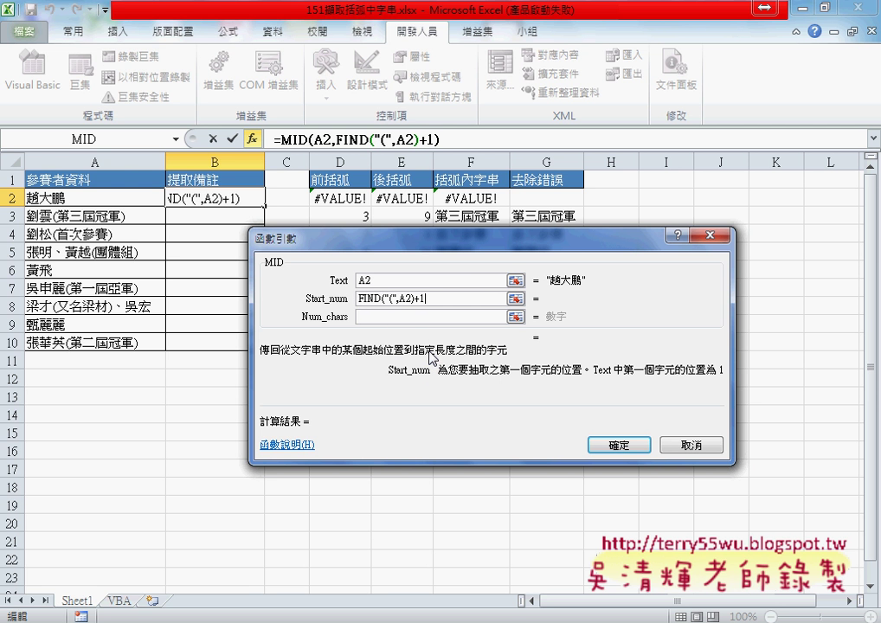
Set Num_chars to FIND(")",A2)-FIND("(",A2)-1.
click(367, 317)
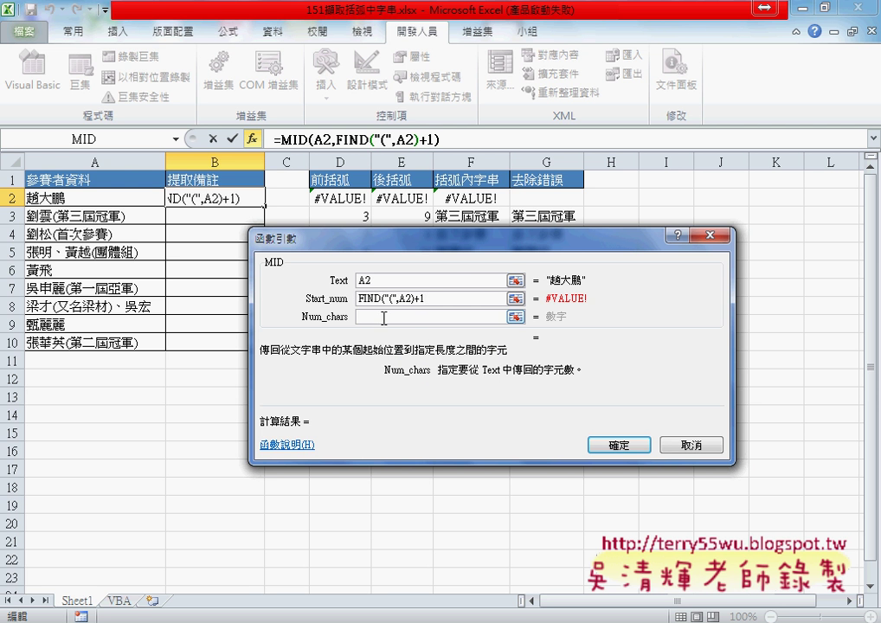
right_click(381, 317)
click(424, 372)
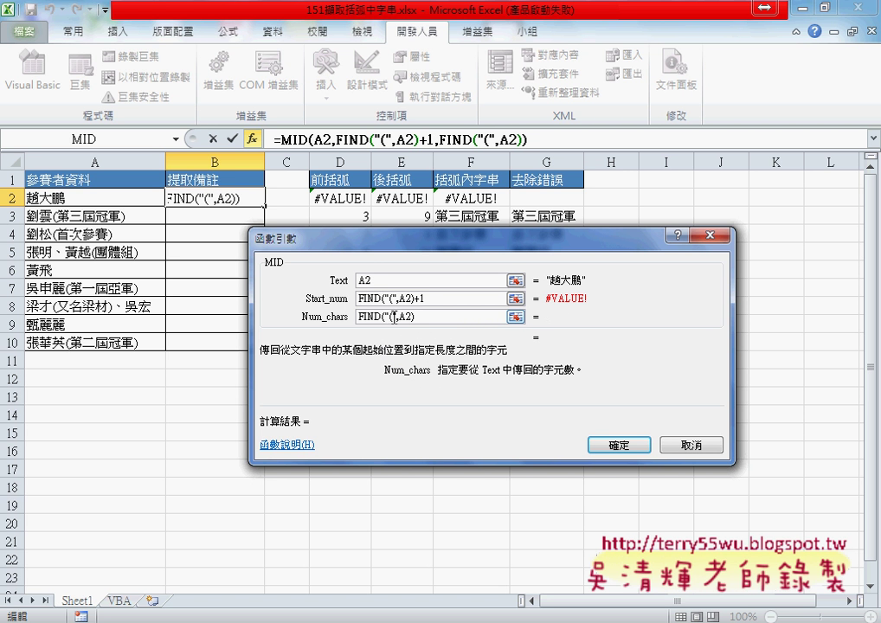
drag(389, 316, 394, 316)
text())
click(446, 318)
text(-)
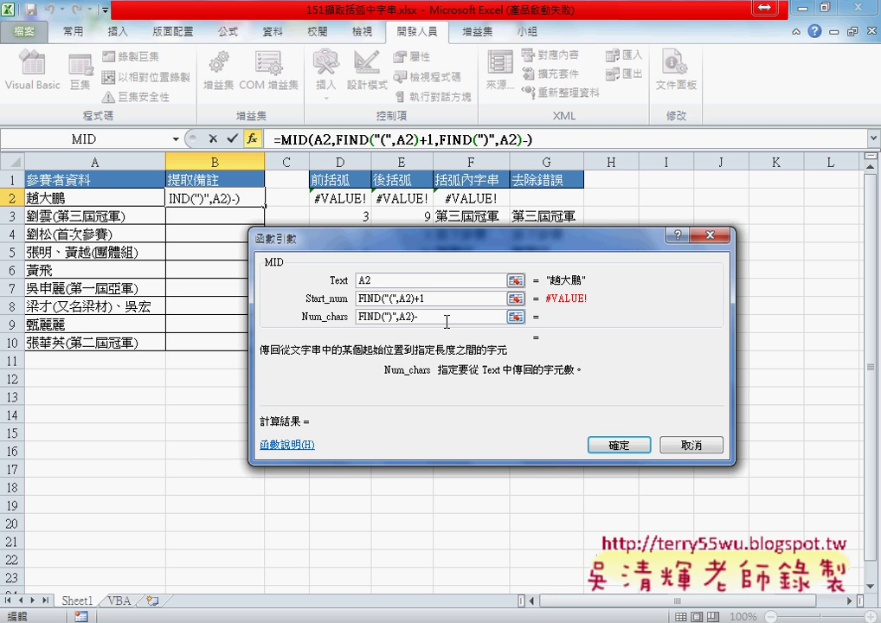
text(FIND("(",A2))
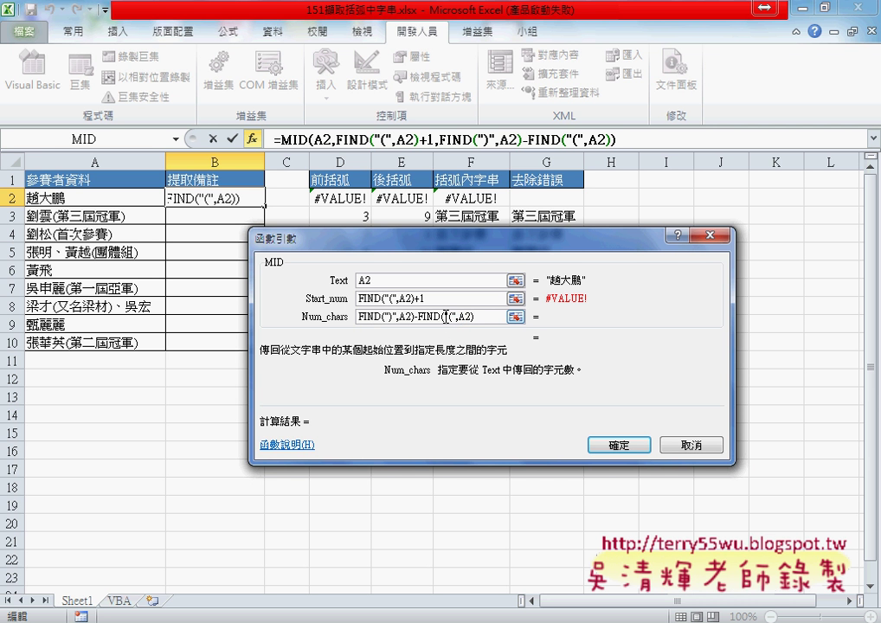
text(-)
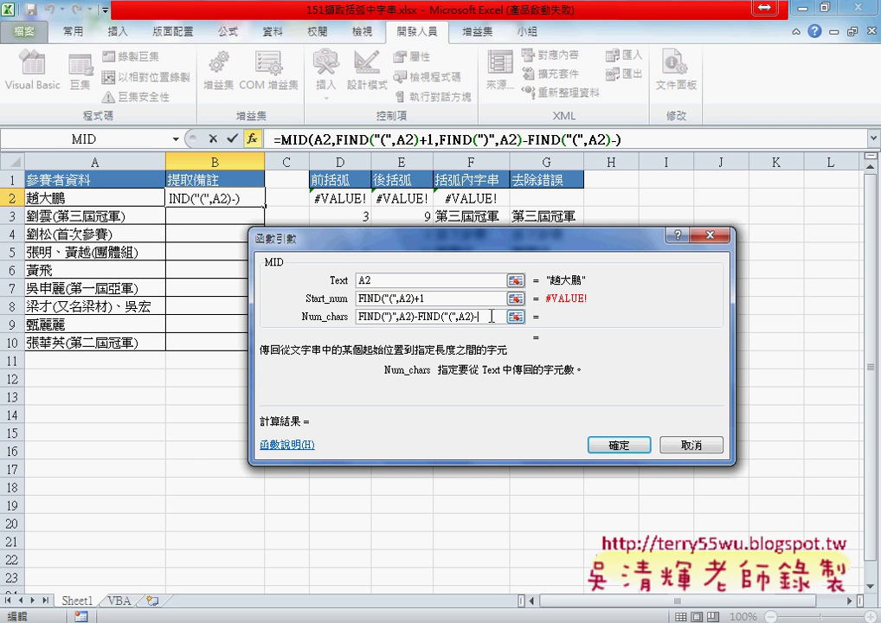
text(1)
click(442, 299)
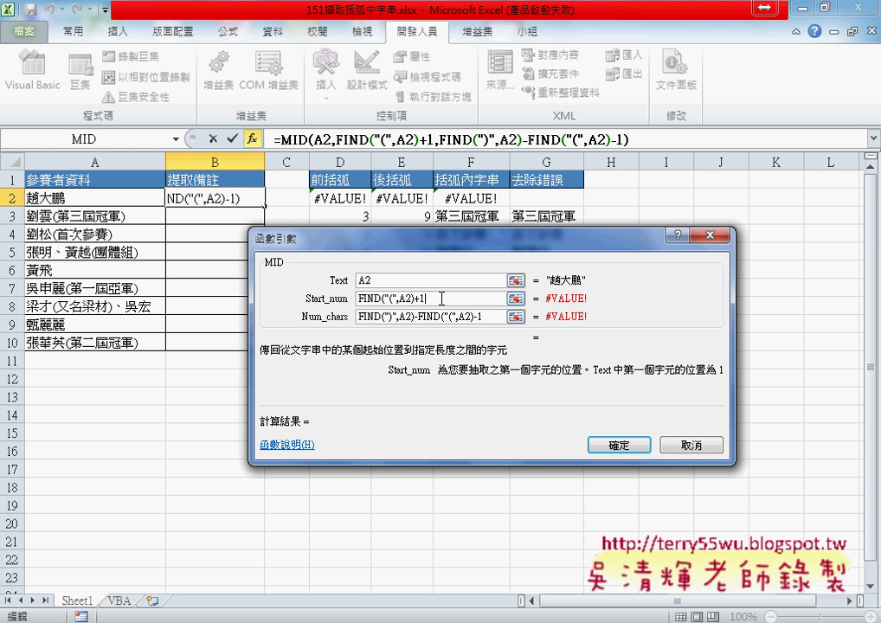
Confirm the MID formula, dismiss TeamViewer, fill B2 down to B10, and select B2's formula text.
click(614, 446)
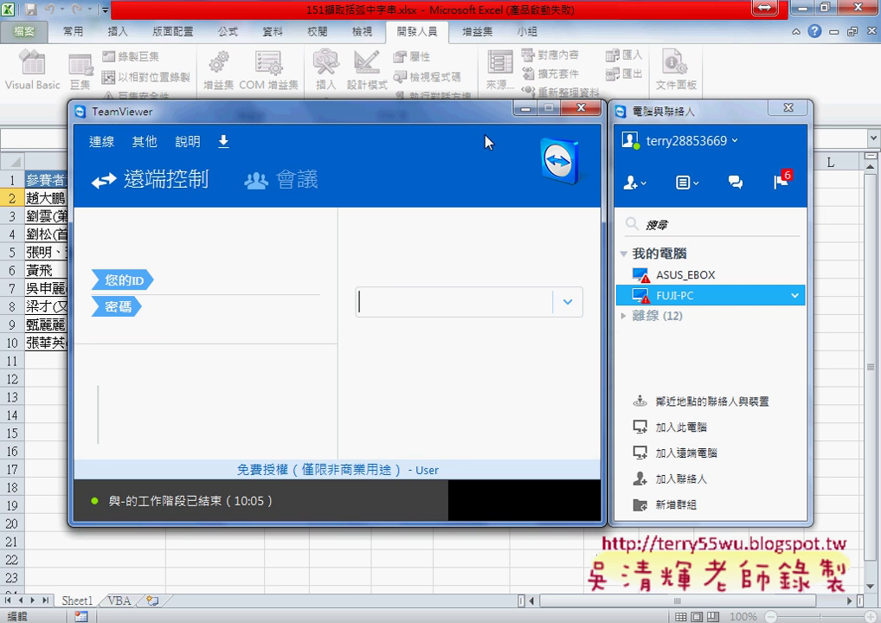
click(522, 109)
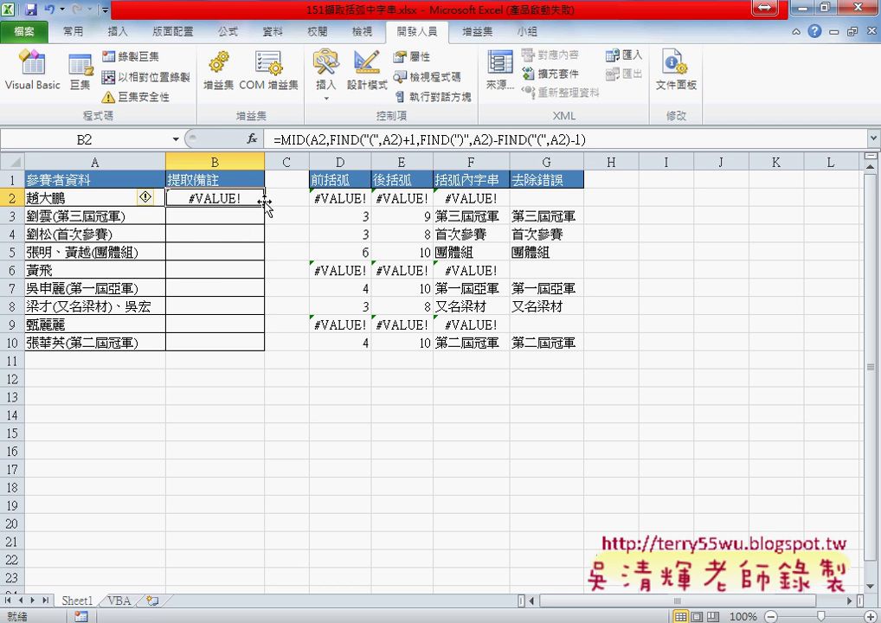
drag(264, 206, 262, 350)
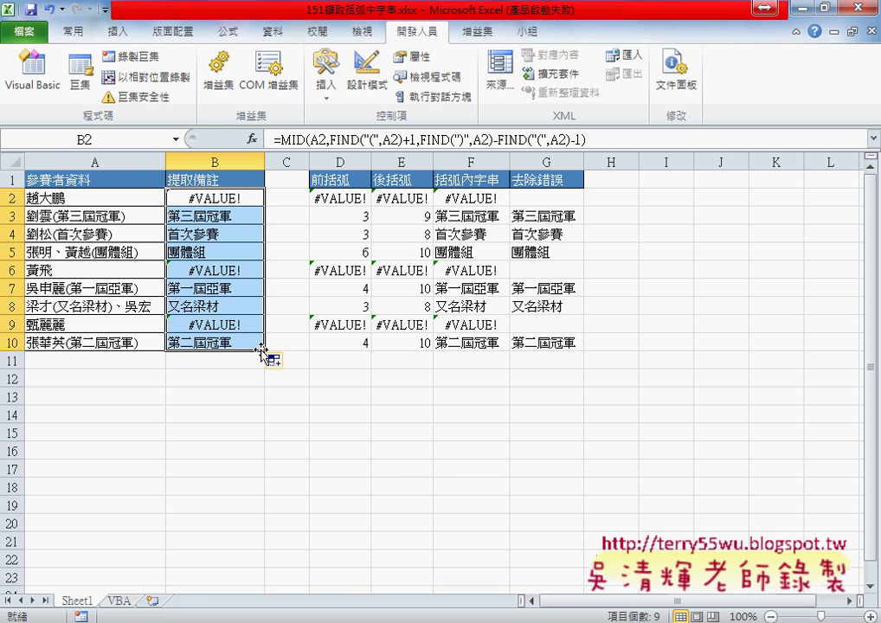
click(204, 197)
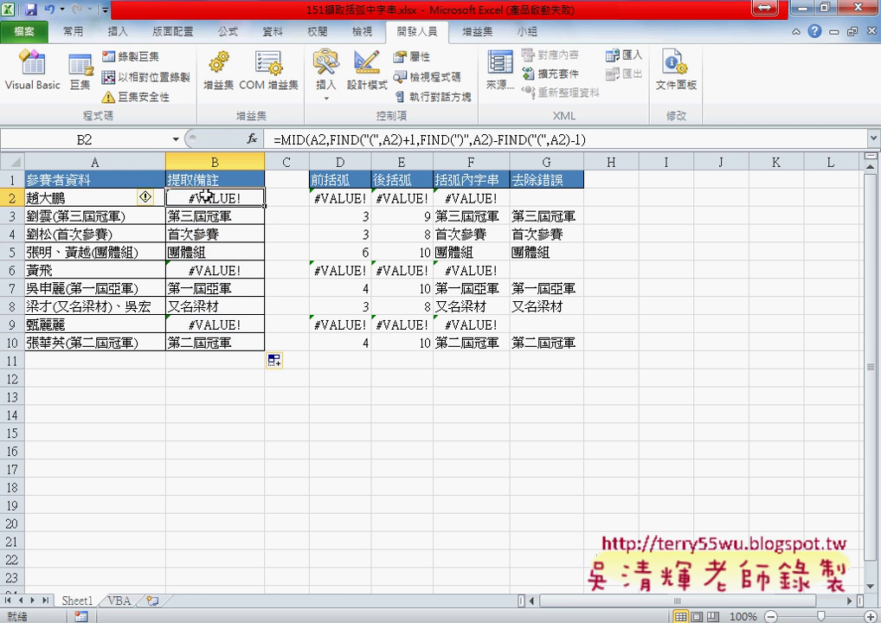
drag(274, 139, 624, 141)
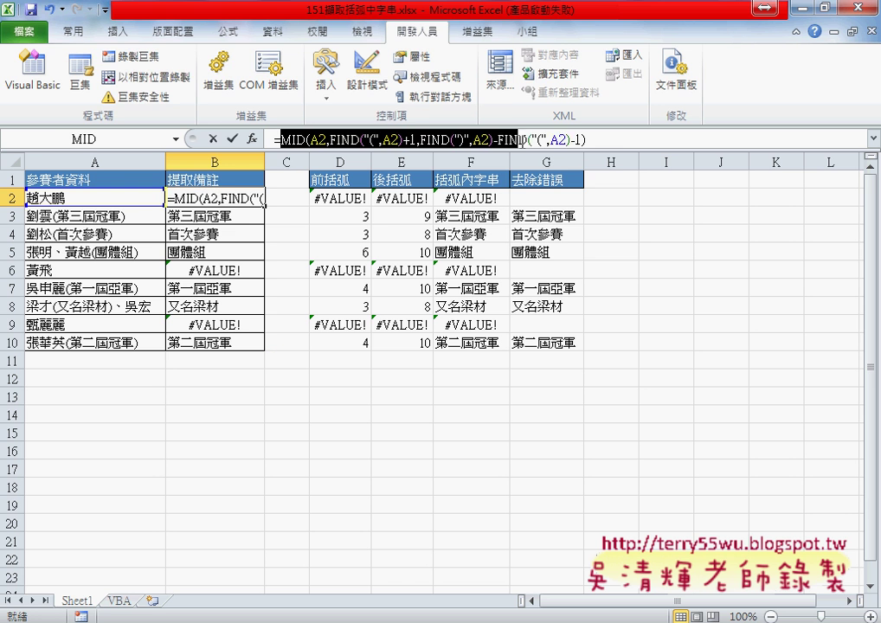
Cut B2's MID formula and insert IFERROR from the Logical function category.
right_click(468, 139)
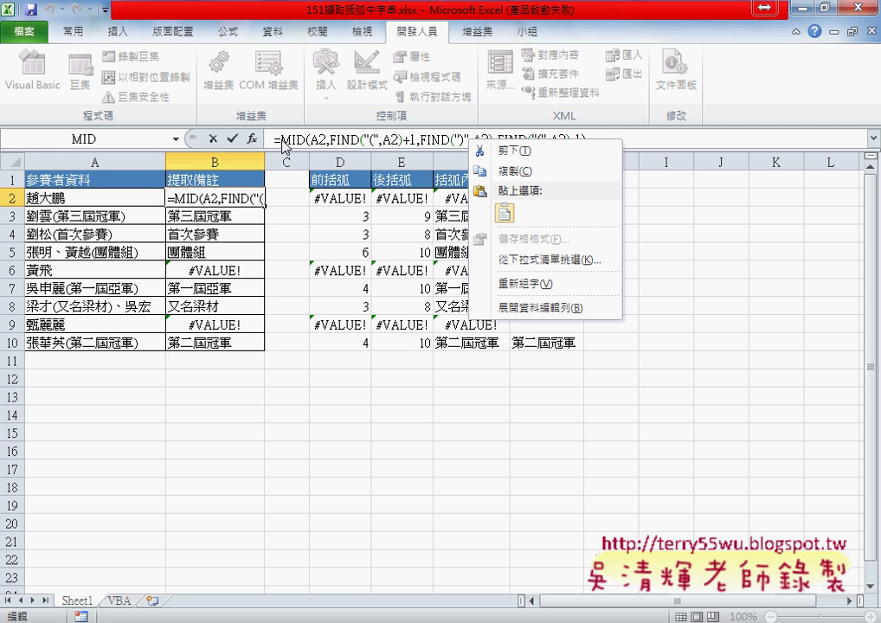
click(501, 151)
click(251, 138)
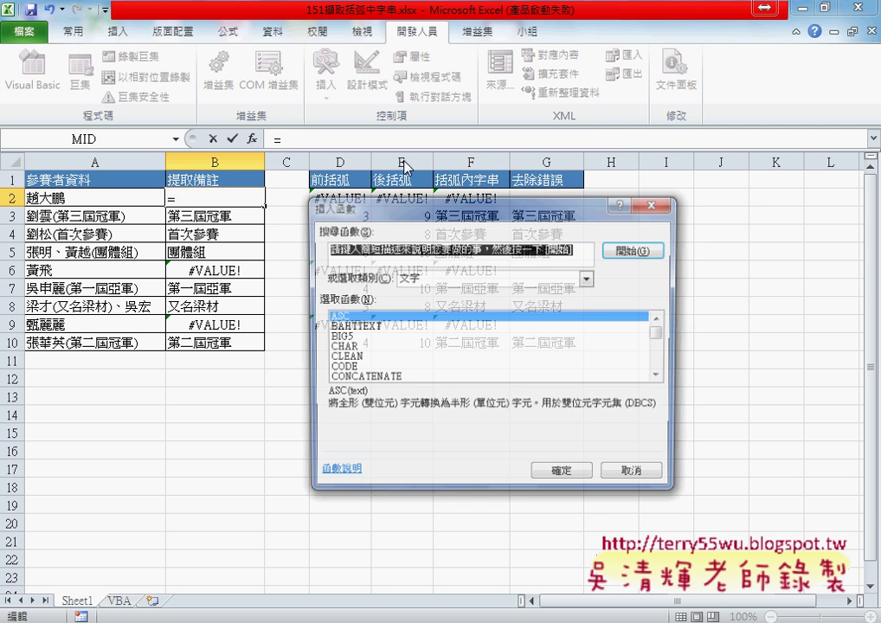
click(436, 279)
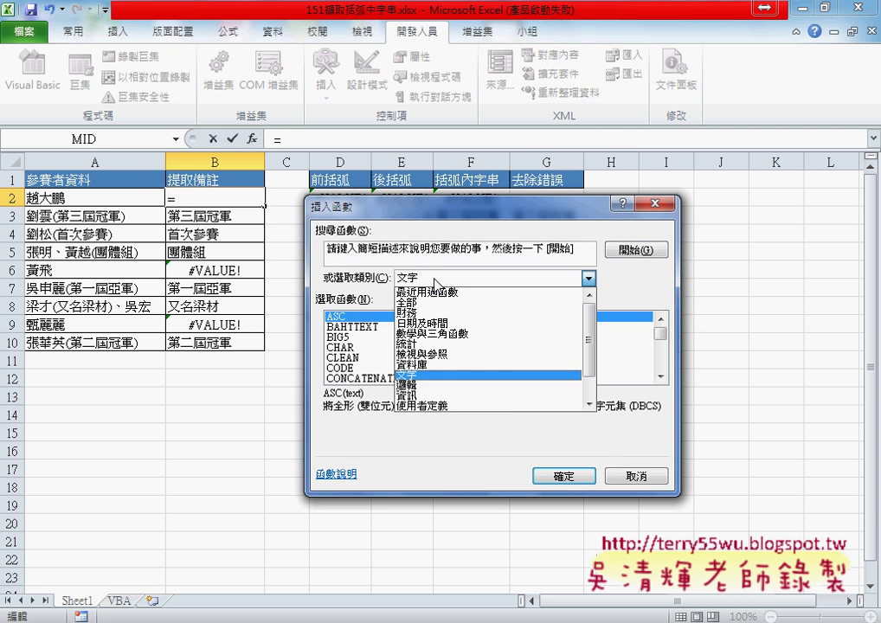
click(443, 345)
click(437, 278)
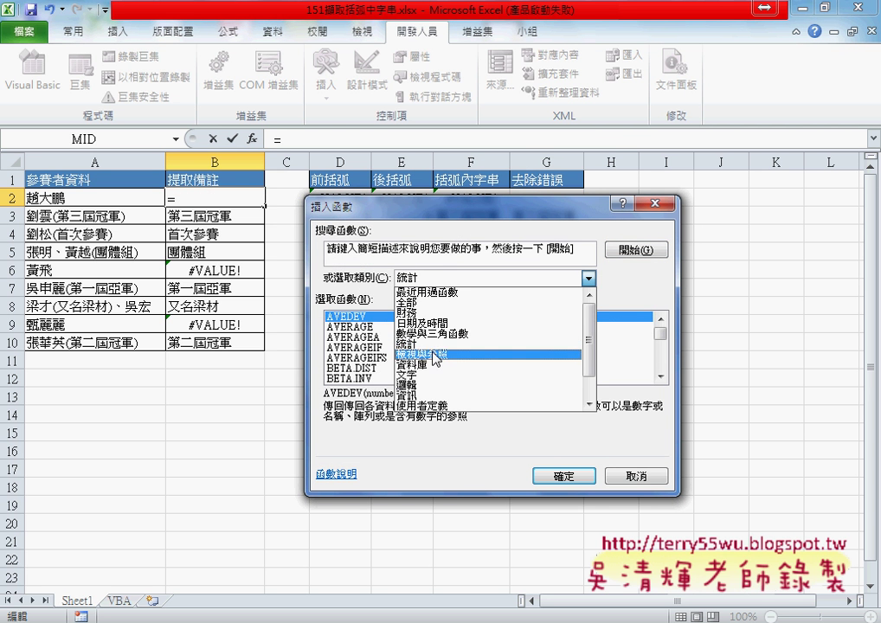
click(433, 387)
double_click(334, 348)
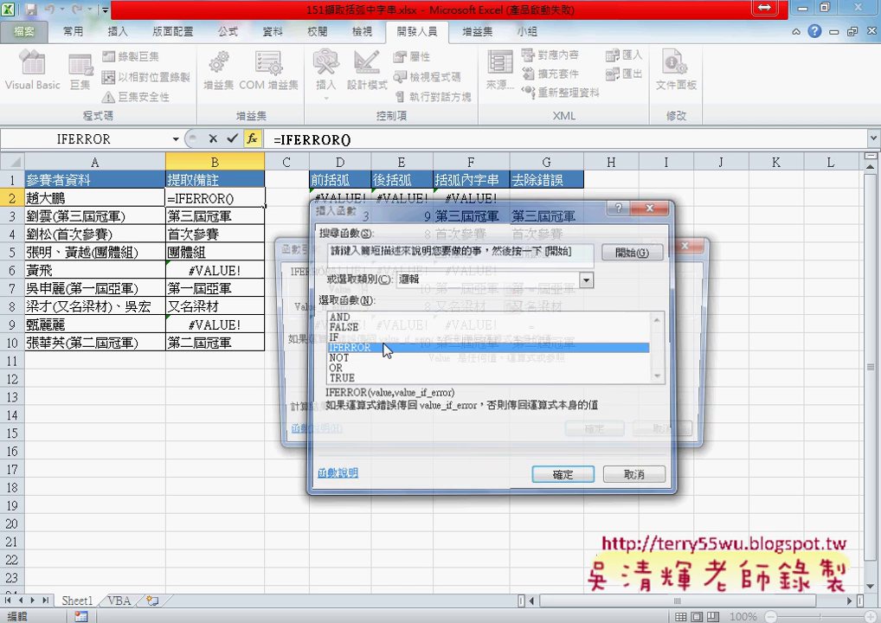
Paste the MID formula as IFERROR's Value, use "" as Value_if_error, and confirm.
right_click(354, 290)
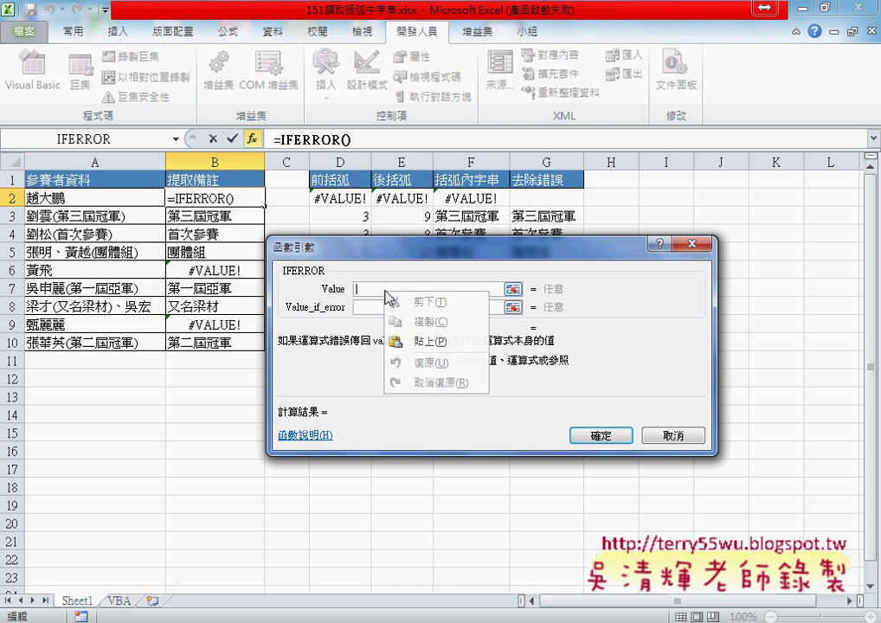
click(380, 337)
click(387, 308)
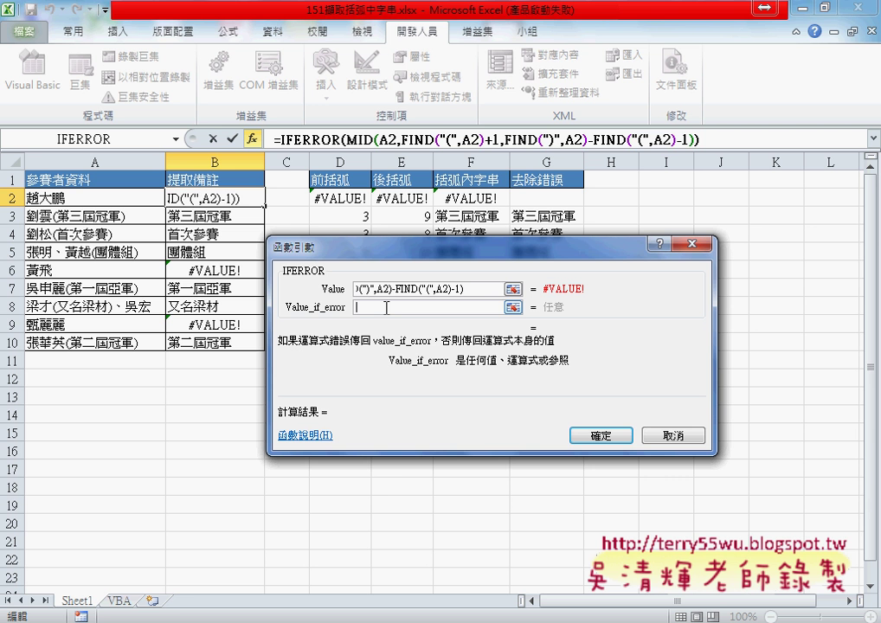
text(""")
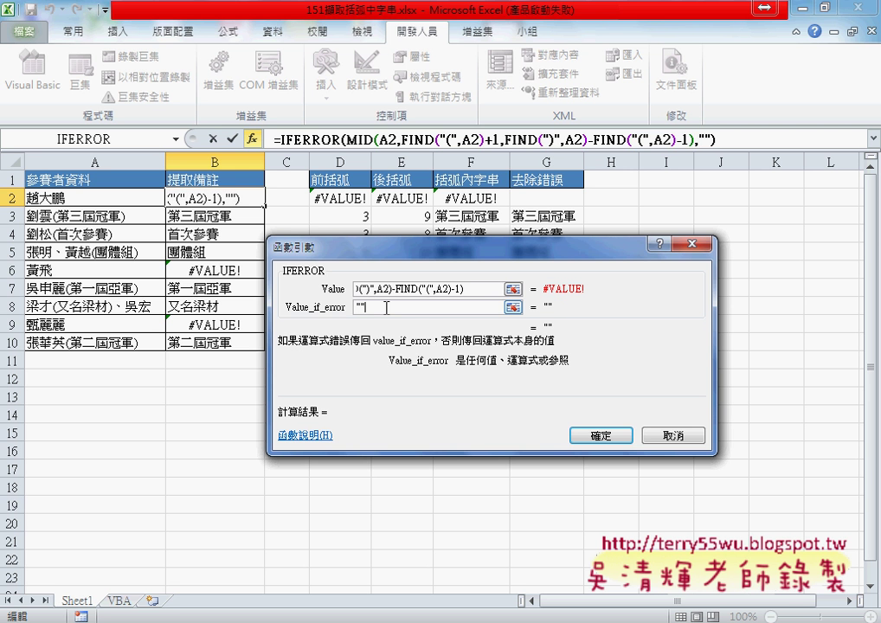
click(599, 436)
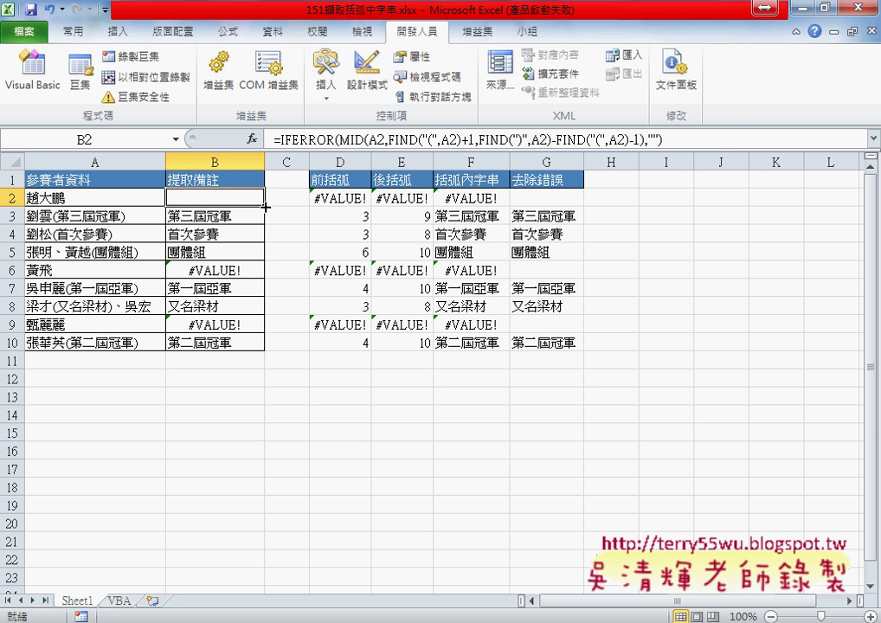
Fill the IFERROR formula from B2 down to B10 and review B2's formula.
drag(264, 206, 264, 351)
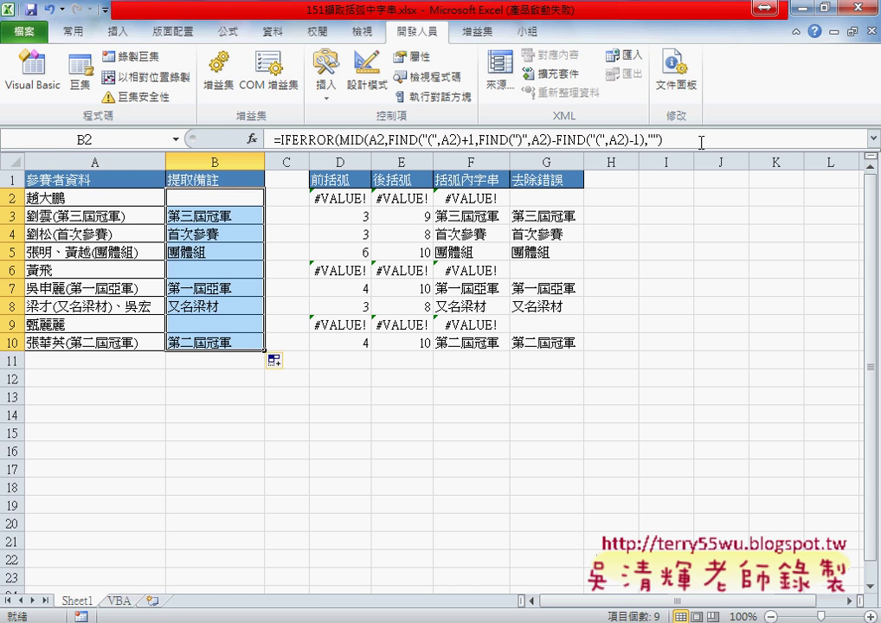
click(665, 141)
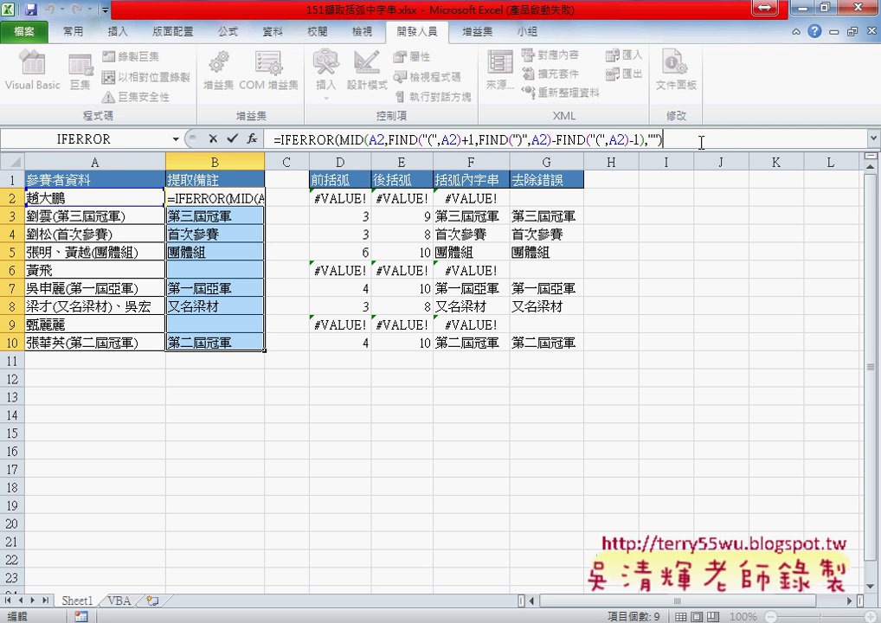
key(ctrl+Return)
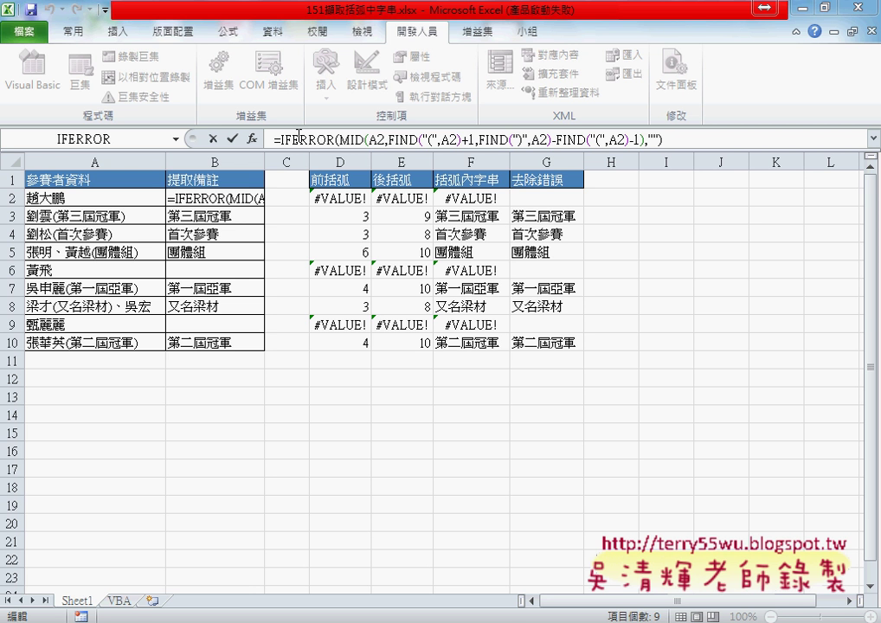
In red pen, circle B2's IFERROR formula and the D2:G2 errors, arrowing to B2 and the VBA tab.
click(236, 140)
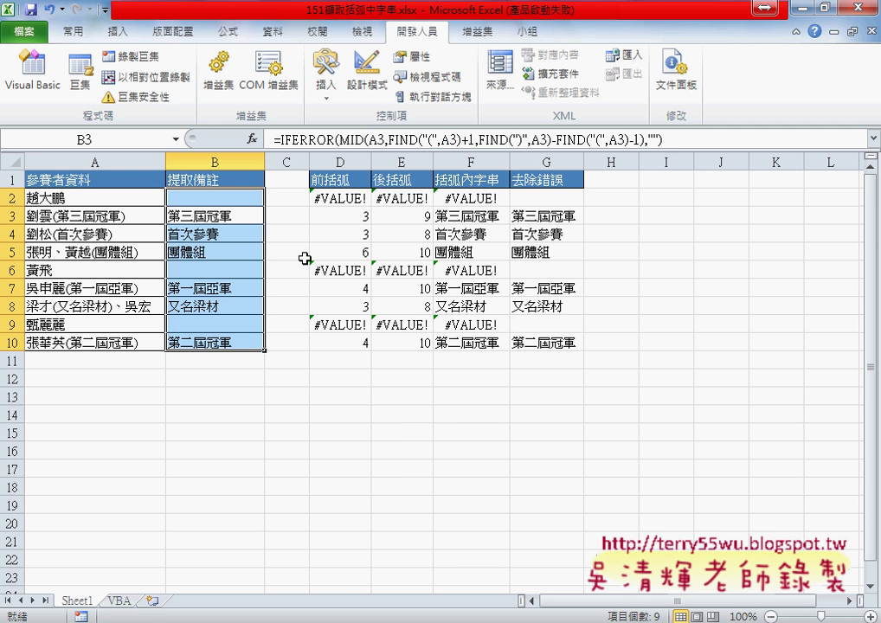
click(251, 198)
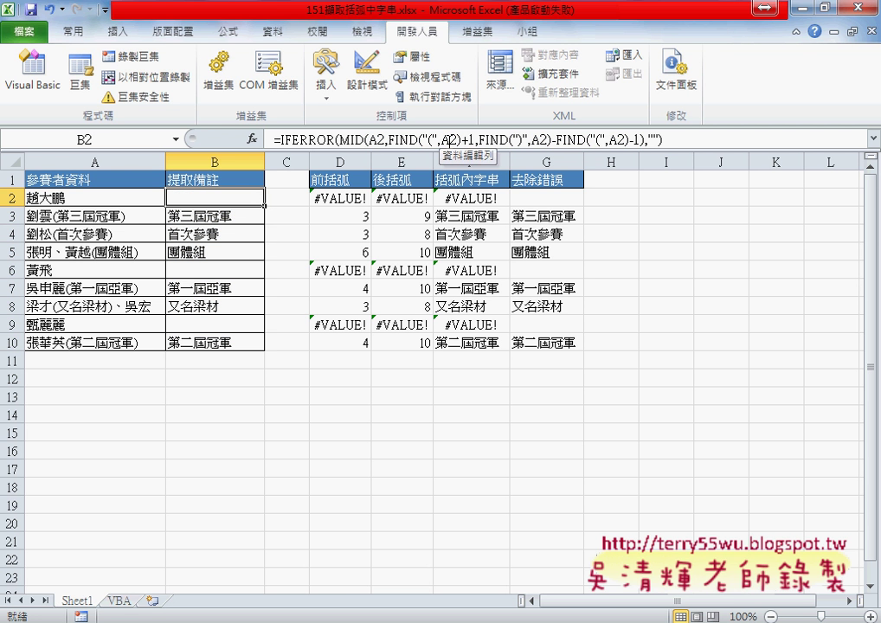
drag(472, 115, 649, 145)
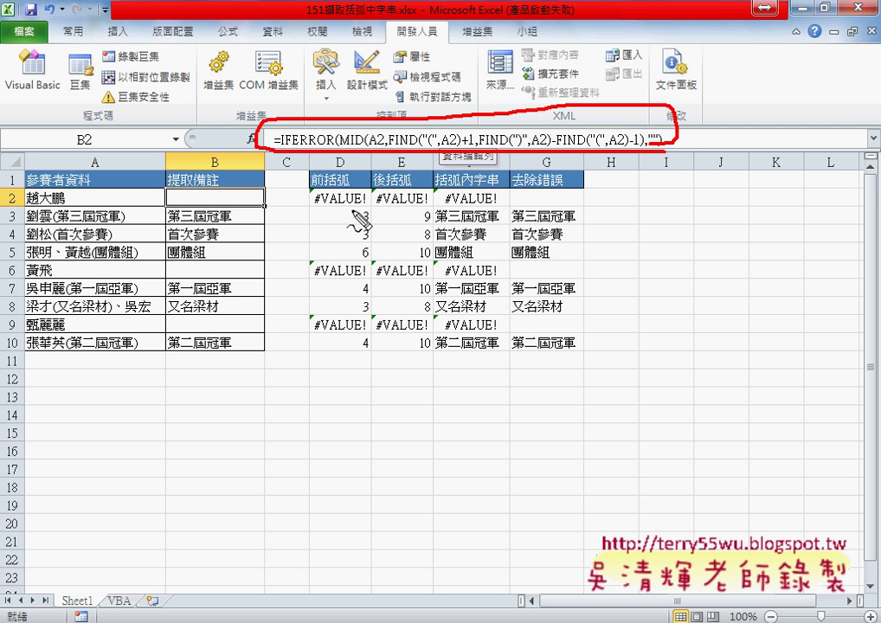
mouse_move(354, 210)
mouse_down()
mouse_move(400, 192)
mouse_move(403, 203)
mouse_move(464, 201)
mouse_up()
drag(528, 195, 531, 211)
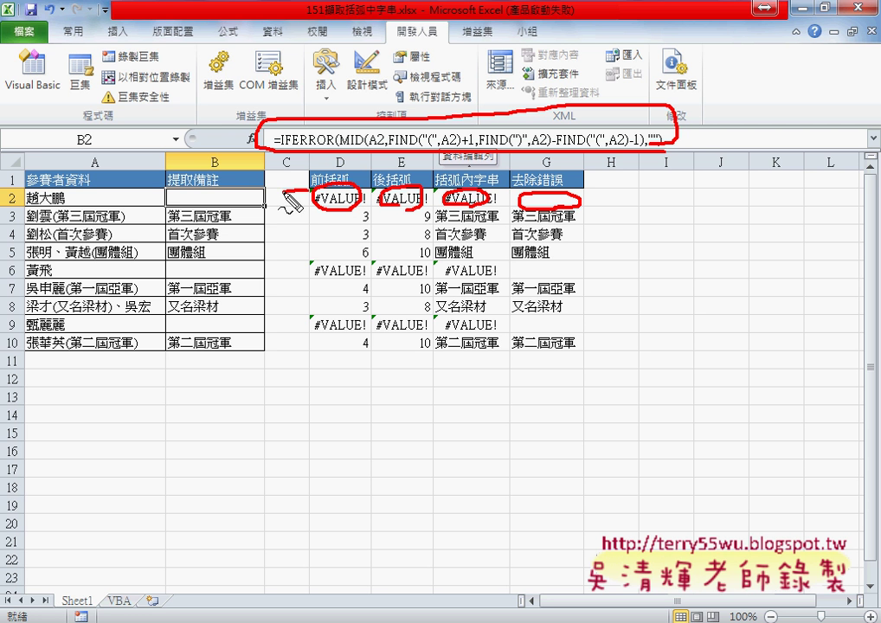
drag(310, 198, 264, 197)
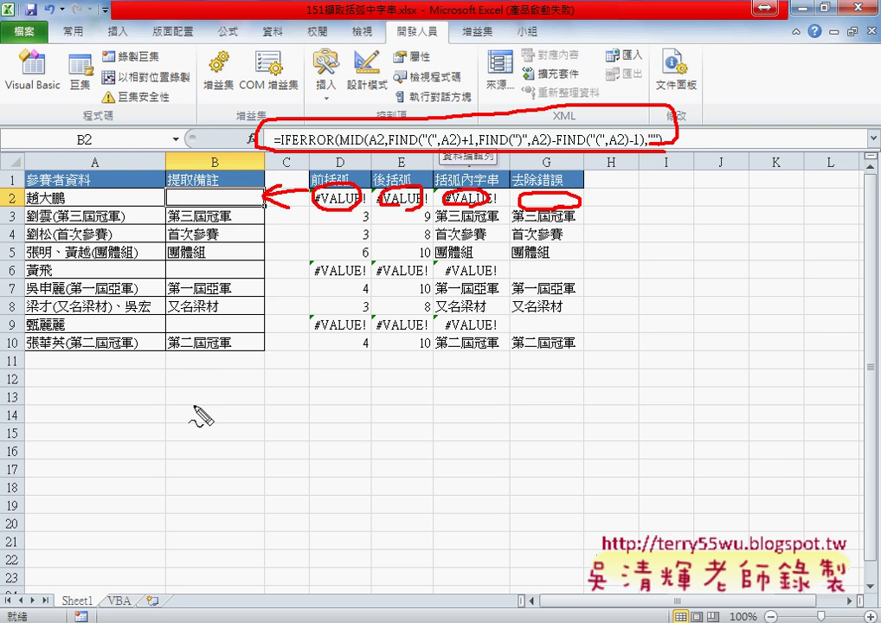
mouse_move(195, 403)
mouse_down()
mouse_move(197, 193)
mouse_move(208, 372)
mouse_move(160, 600)
mouse_move(135, 592)
mouse_up()
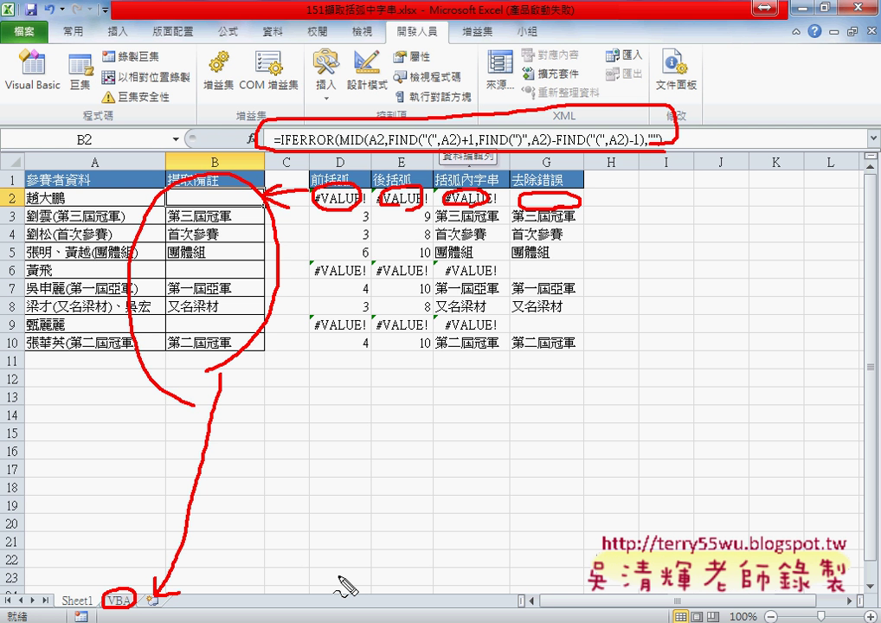
Clear the pen marks and highlight FIND in D2's formula =FIND("(",A2).
key(Escape)
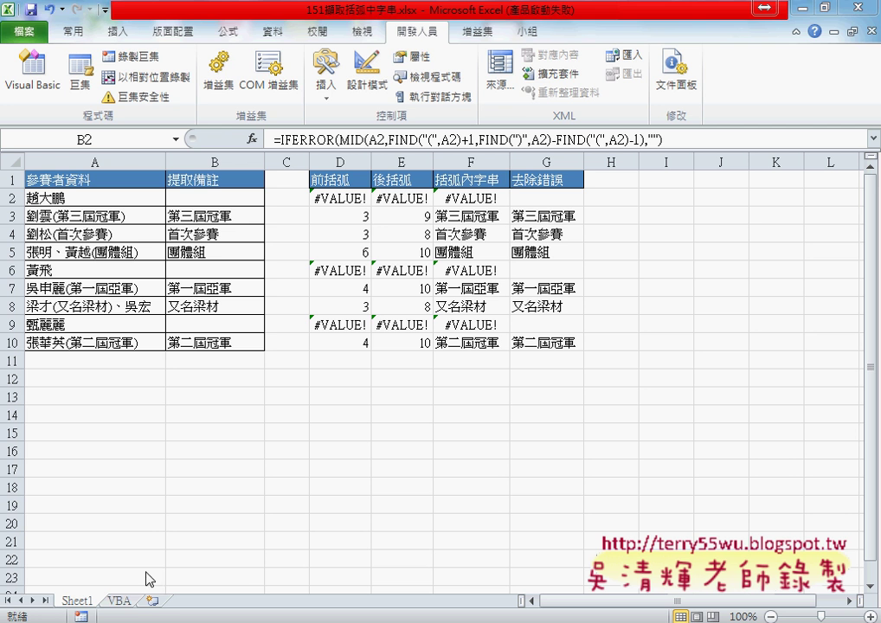
click(332, 197)
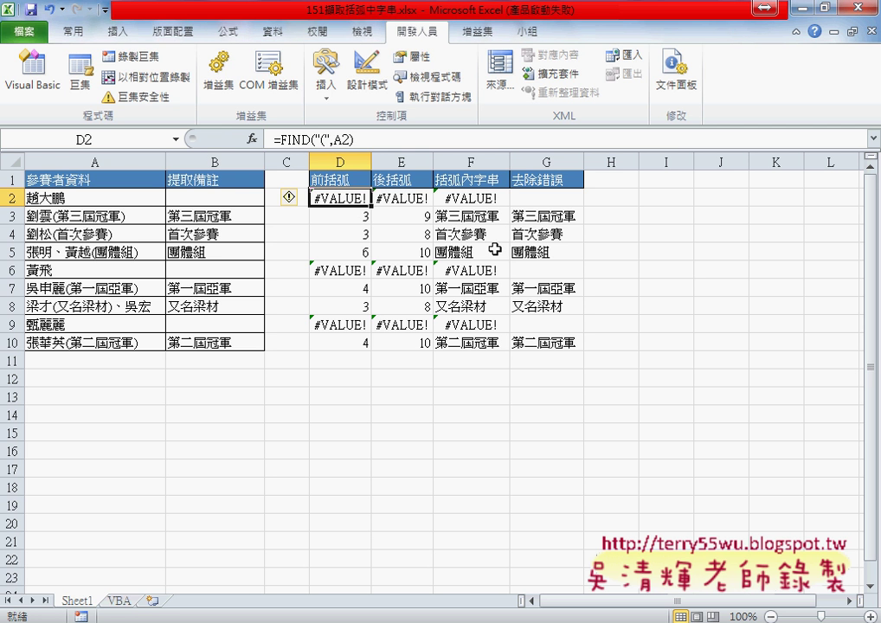
double_click(284, 138)
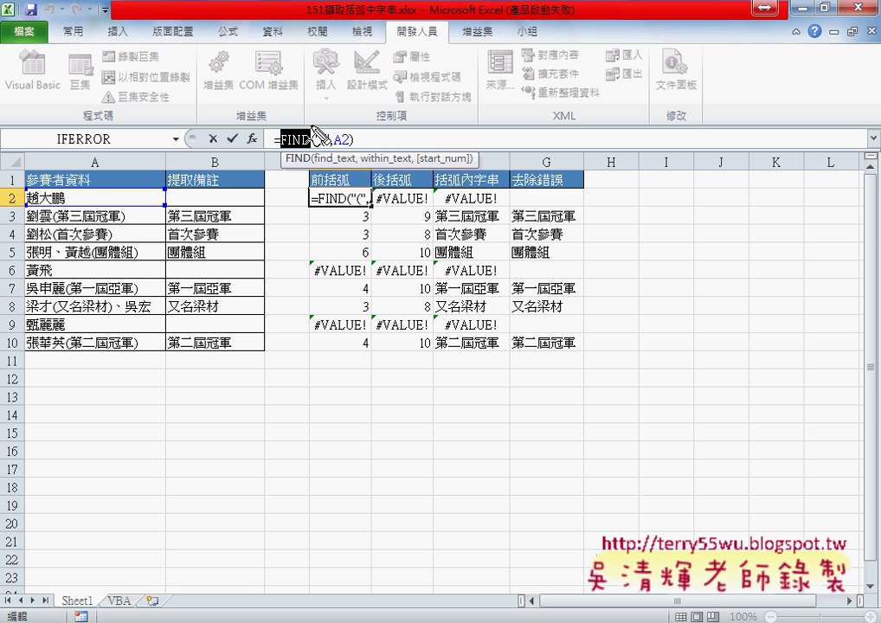
Draw an arrow from D2's FIND to a handwritten note 'VBA instr( , "" )'.
drag(292, 126, 338, 93)
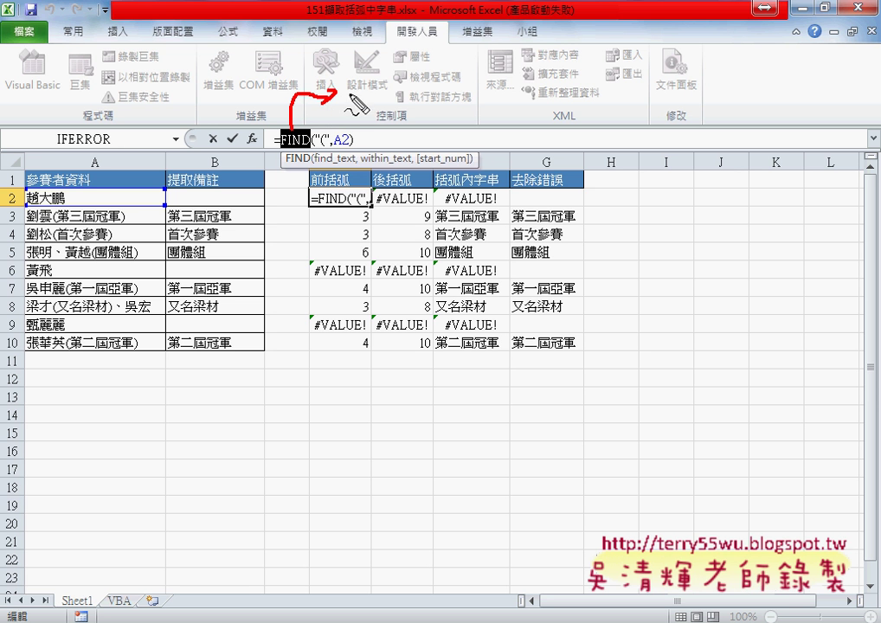
mouse_move(356, 86)
mouse_down()
mouse_move(386, 91)
mouse_move(396, 111)
mouse_move(407, 82)
mouse_move(418, 113)
mouse_move(417, 97)
mouse_move(456, 113)
mouse_move(473, 94)
mouse_move(483, 110)
mouse_move(514, 111)
mouse_move(522, 86)
mouse_up()
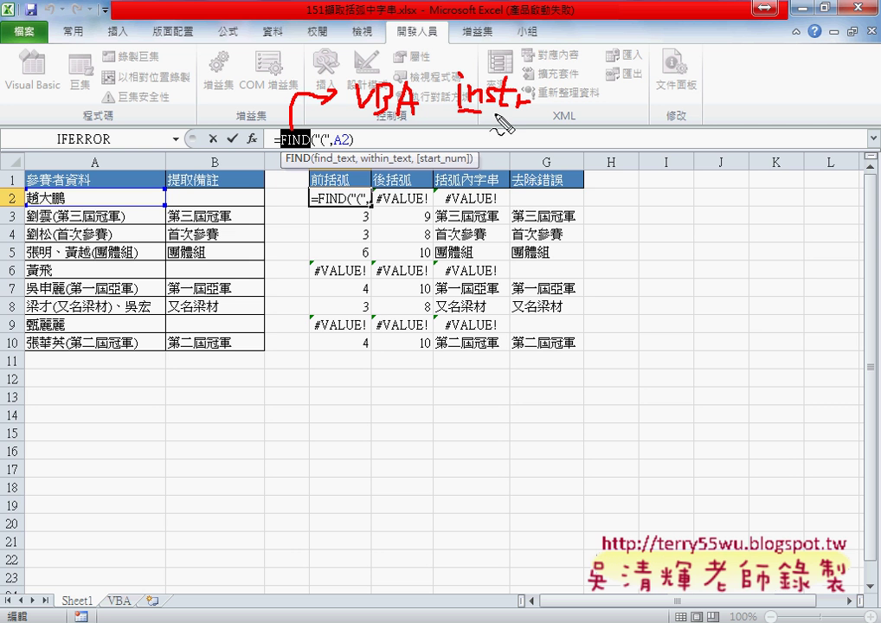
drag(478, 111, 541, 121)
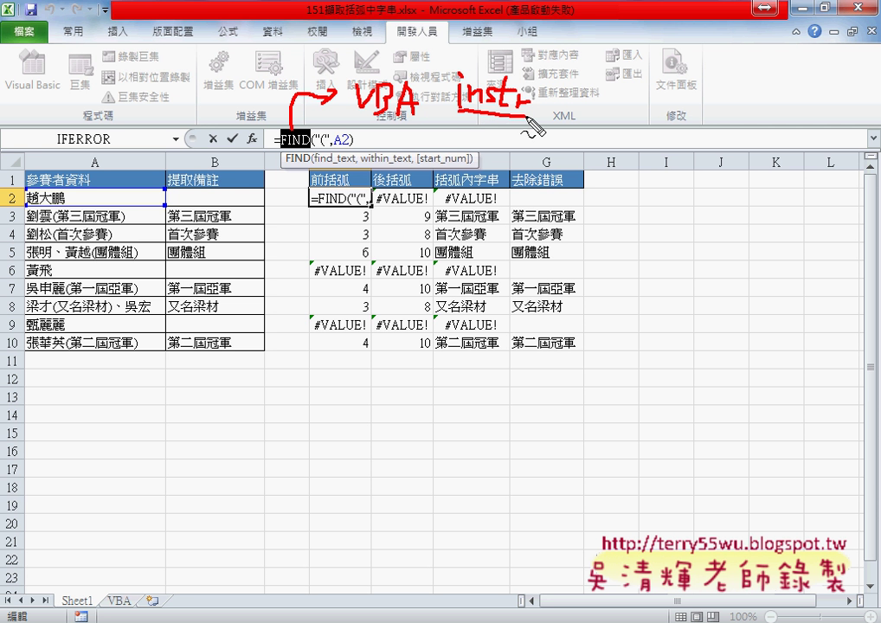
drag(571, 62, 549, 121)
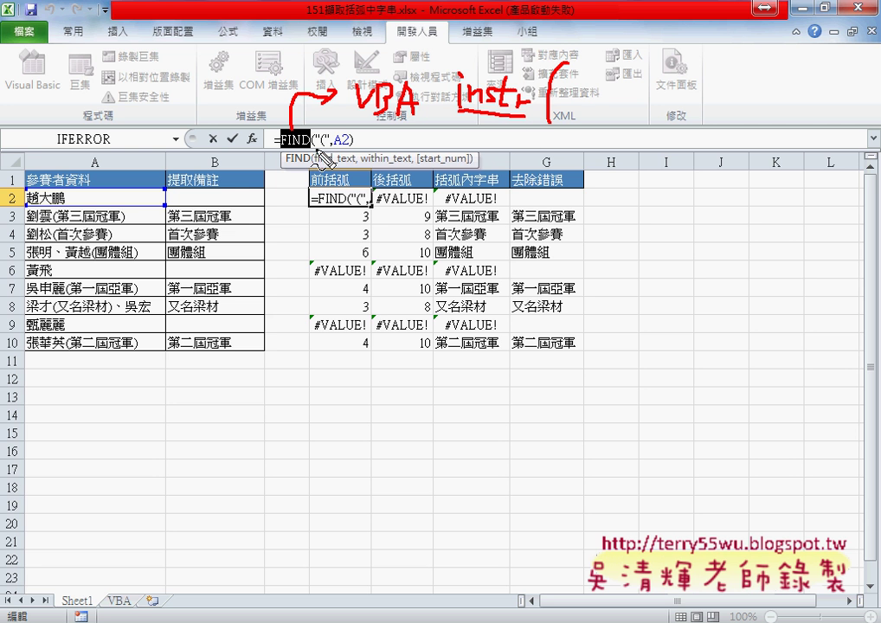
drag(315, 149, 349, 151)
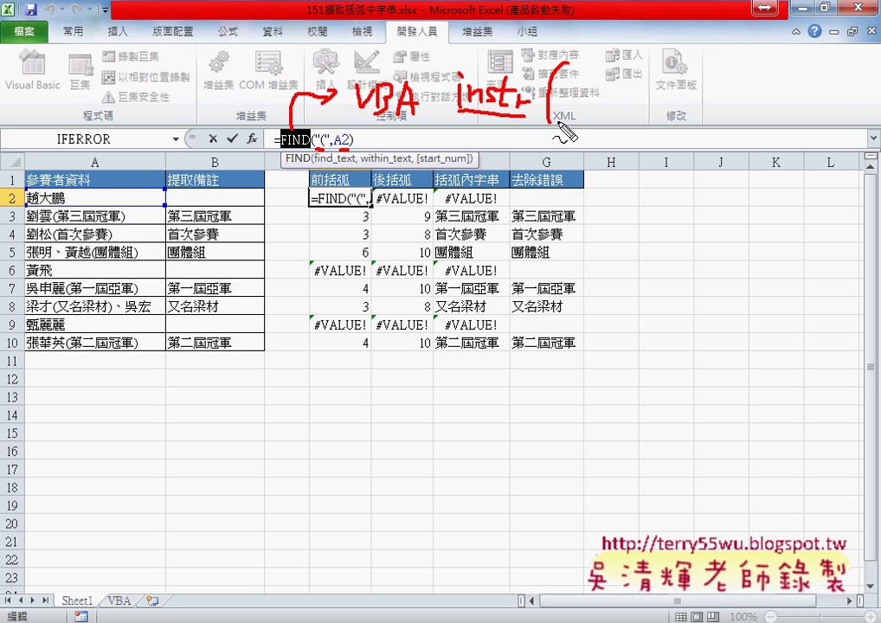
drag(558, 114, 650, 121)
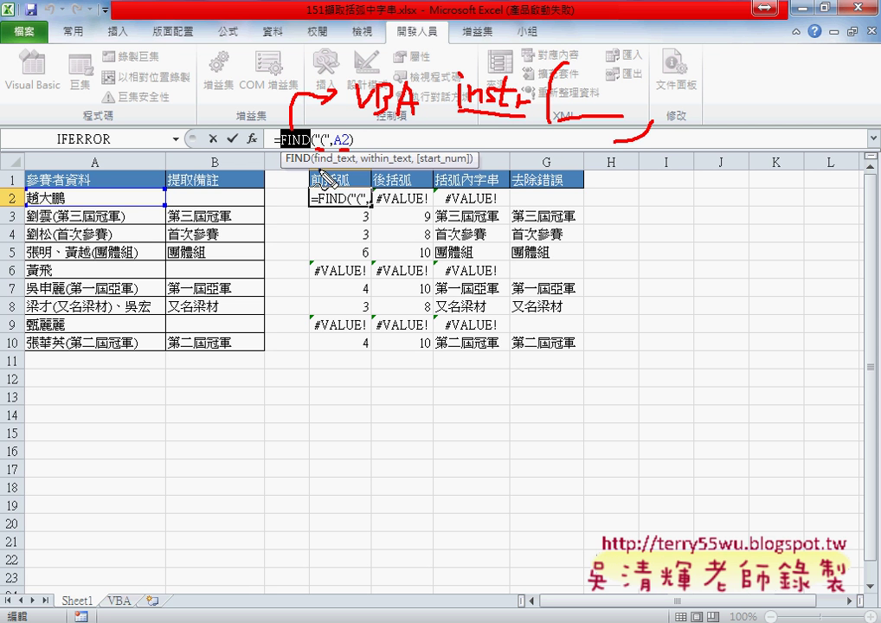
drag(652, 63, 656, 72)
mouse_move(695, 62)
mouse_down()
mouse_move(693, 74)
mouse_move(713, 77)
mouse_move(705, 134)
mouse_up()
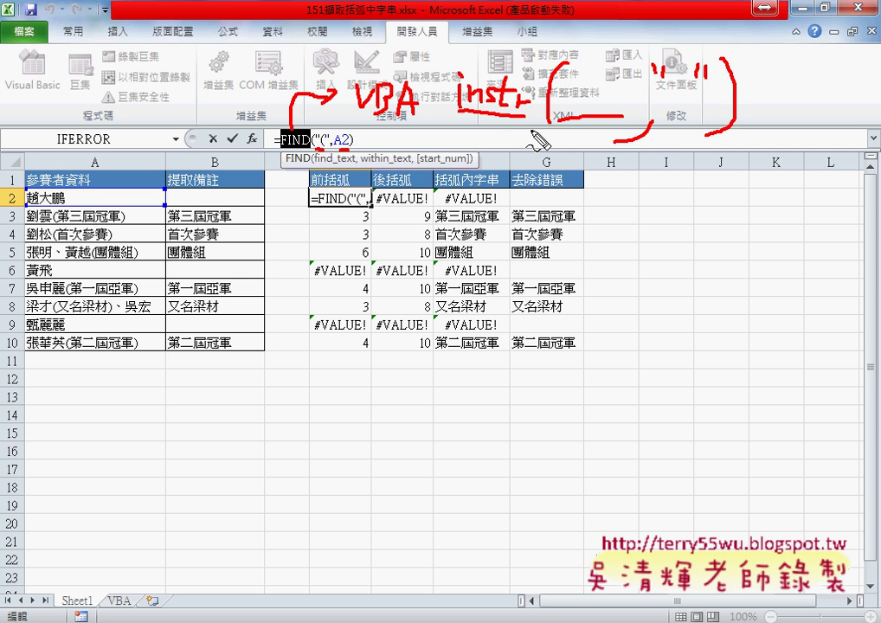
Pen-circle row headers 2 and 10 and column A, underline instr and the row-2 #VALUE!, write '=0'.
drag(20, 192, 12, 211)
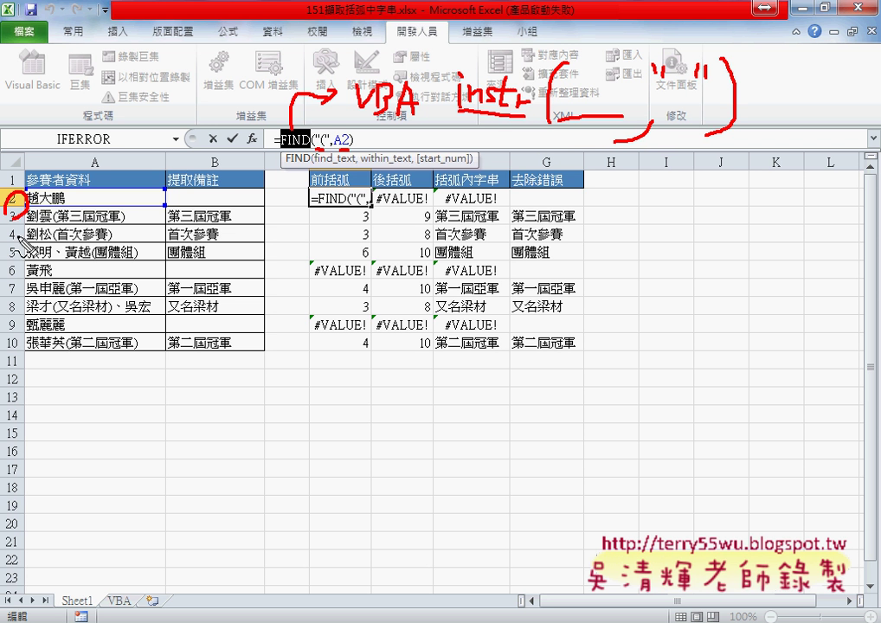
drag(8, 335, 6, 353)
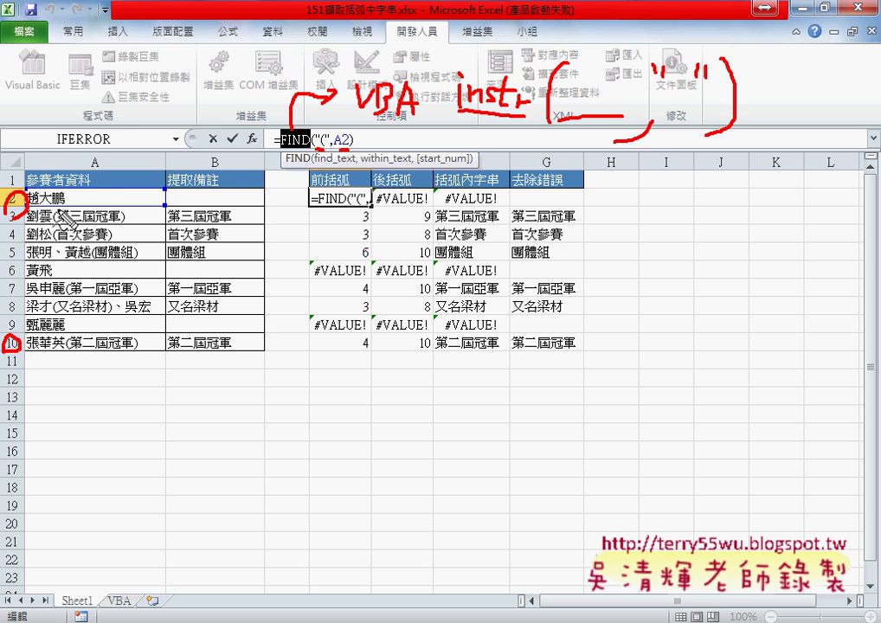
drag(102, 152, 90, 183)
mouse_move(116, 121)
mouse_down()
mouse_move(114, 140)
mouse_move(591, 107)
mouse_up()
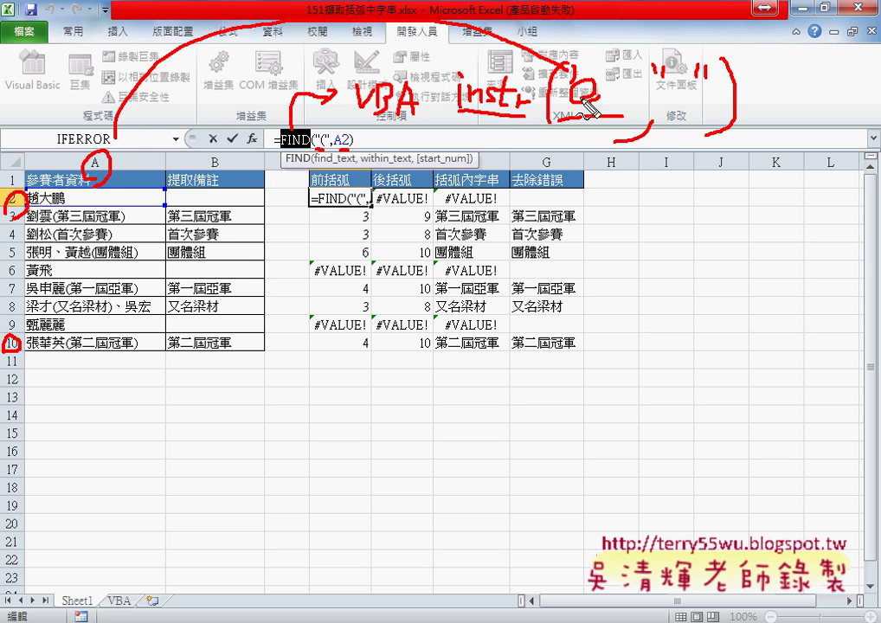
drag(459, 111, 495, 109)
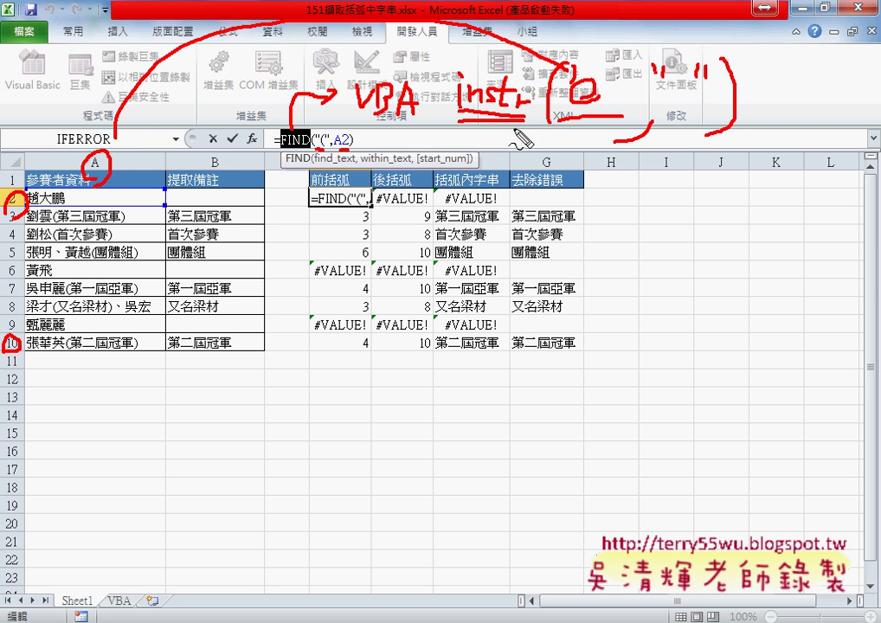
drag(443, 207, 483, 207)
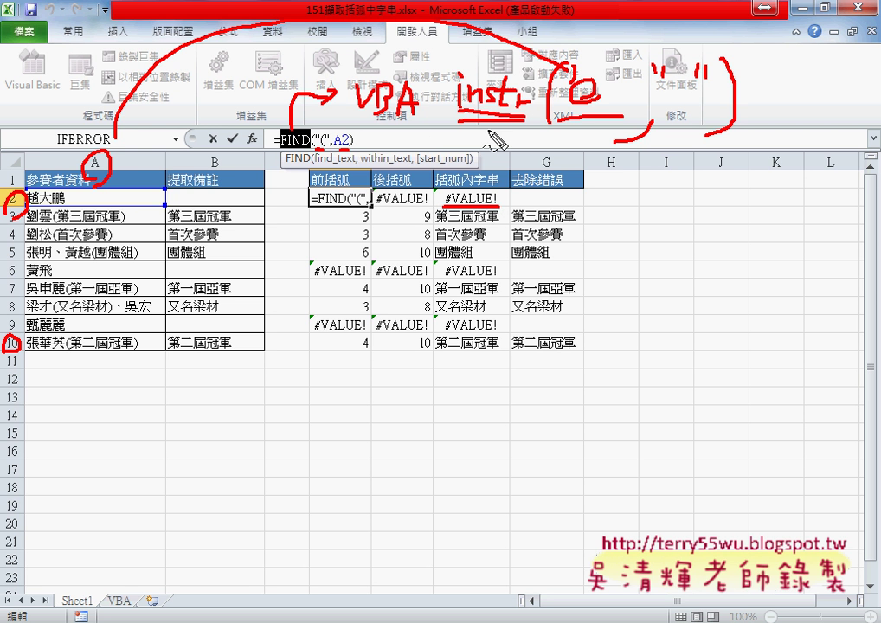
drag(468, 139, 495, 137)
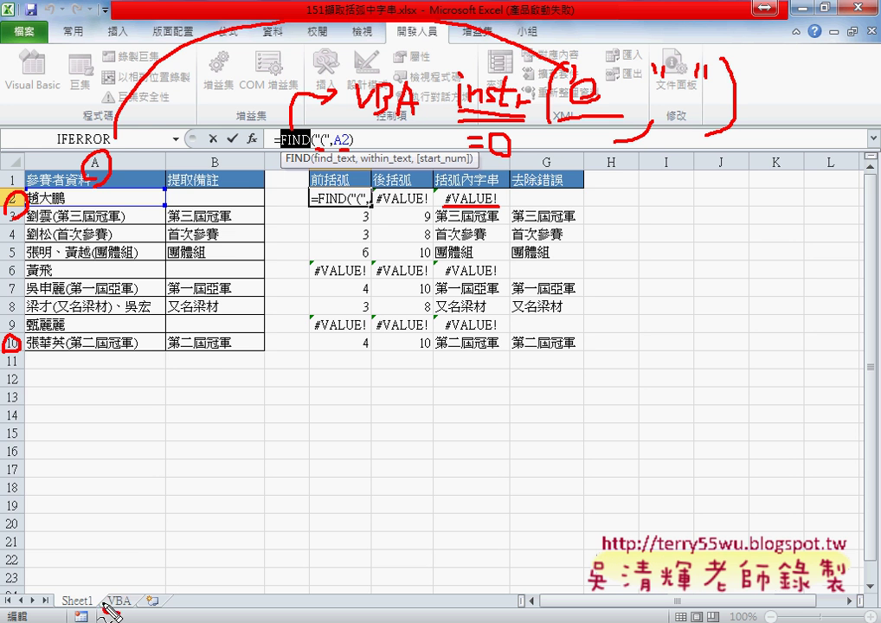
Circle the VBA sheet tab and loop the 提取備註 column B with an arrow to it.
drag(128, 578, 134, 611)
mouse_move(173, 378)
mouse_down()
mouse_move(281, 239)
mouse_move(209, 381)
mouse_move(154, 551)
mouse_up()
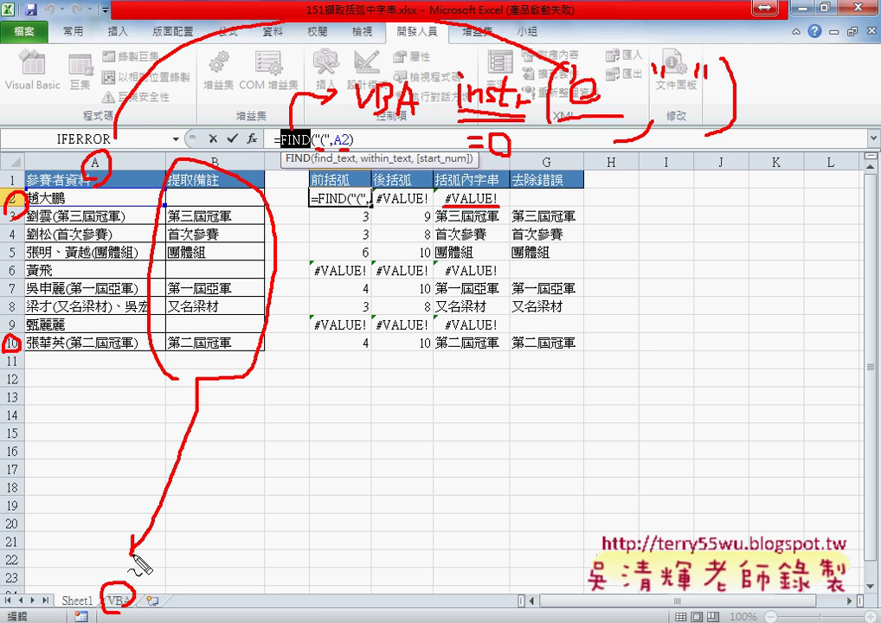